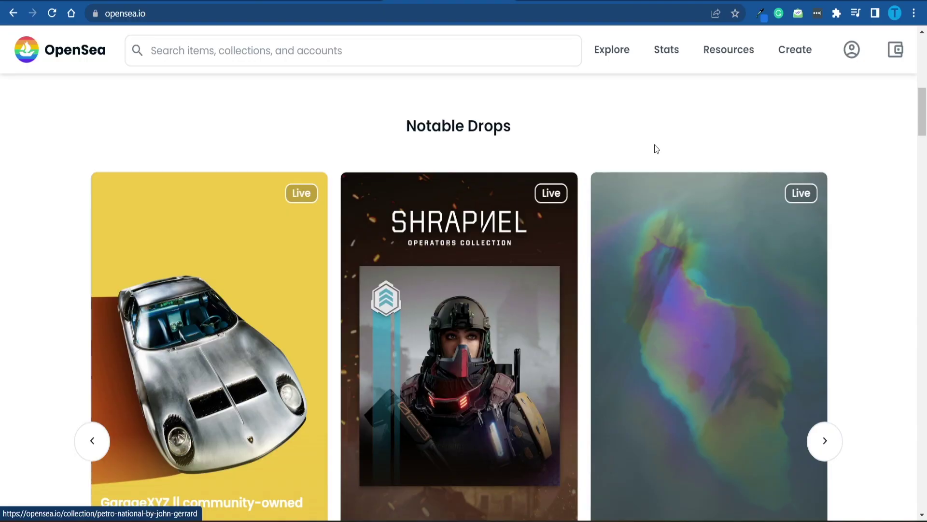
Step: Scroll through the OpenSea homepage's featured artwork, notable drops and top collections
scroll(655, 147, "down", 12)
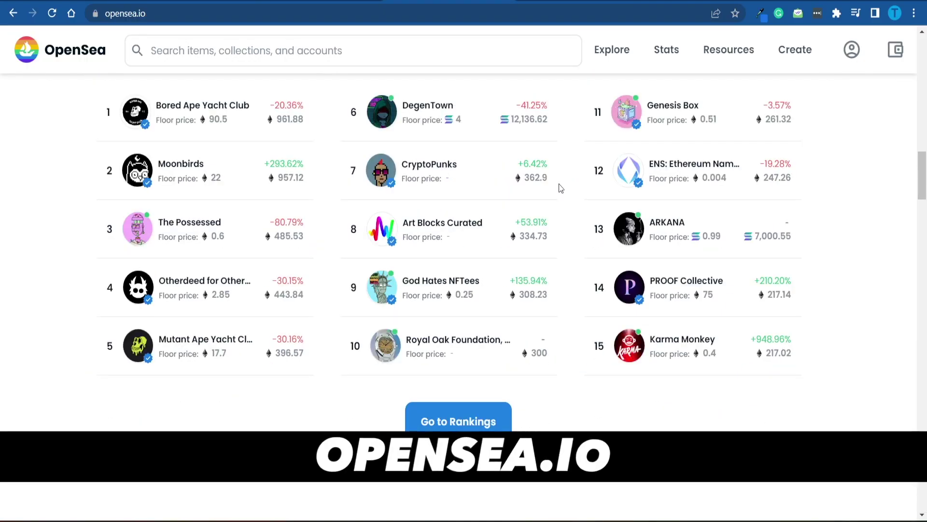
scroll(552, 196, "up", 15)
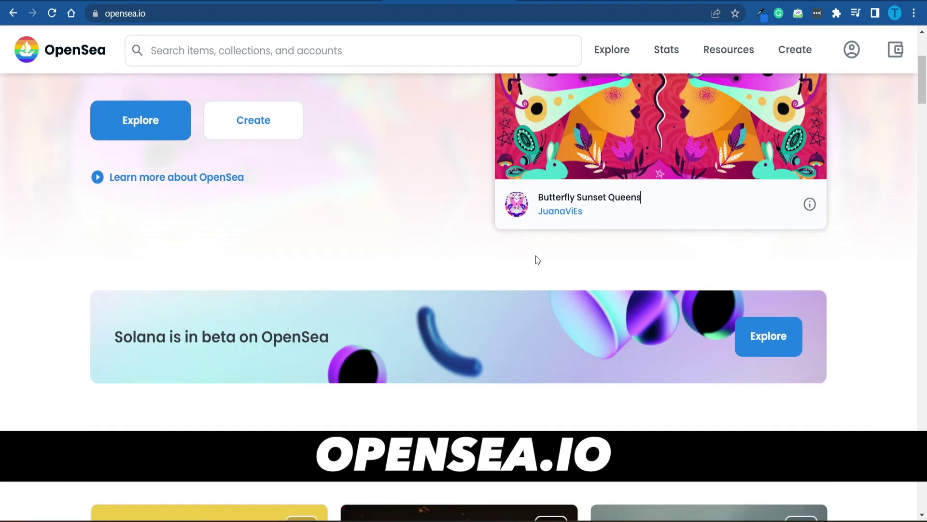
scroll(534, 256, "up", 4)
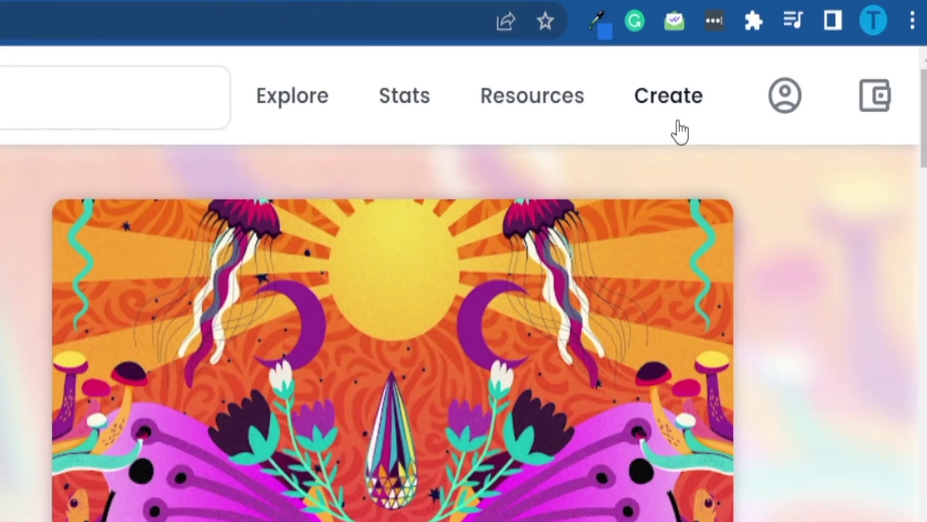
Step: Connect the MetaMask wallet and reach OpenSea's Create New Item form
left_click(679, 123)
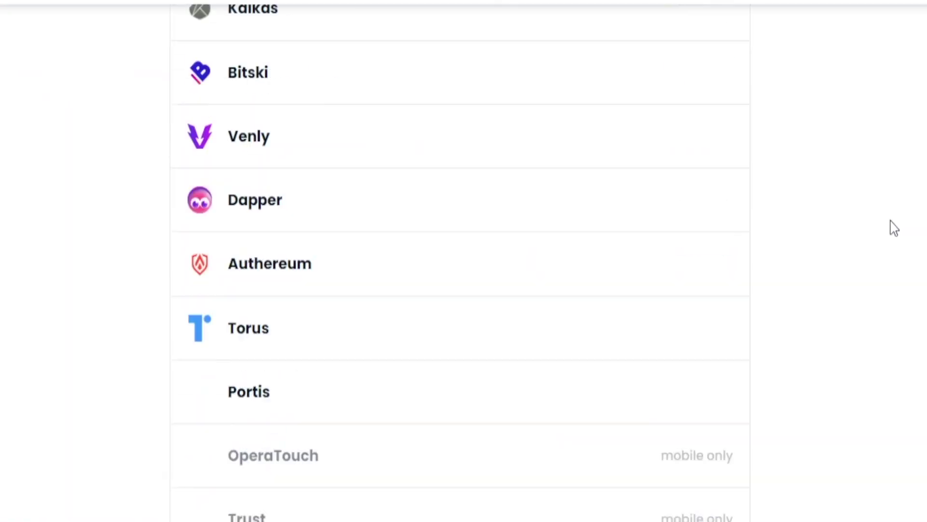
scroll(874, 233, "up", 10)
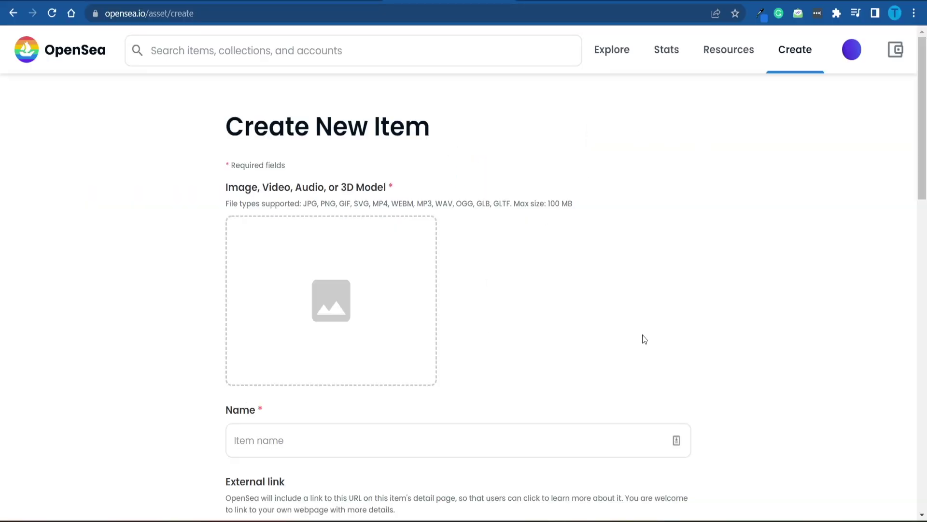
left_click_drag(227, 92, 517, 68)
left_click(491, 146)
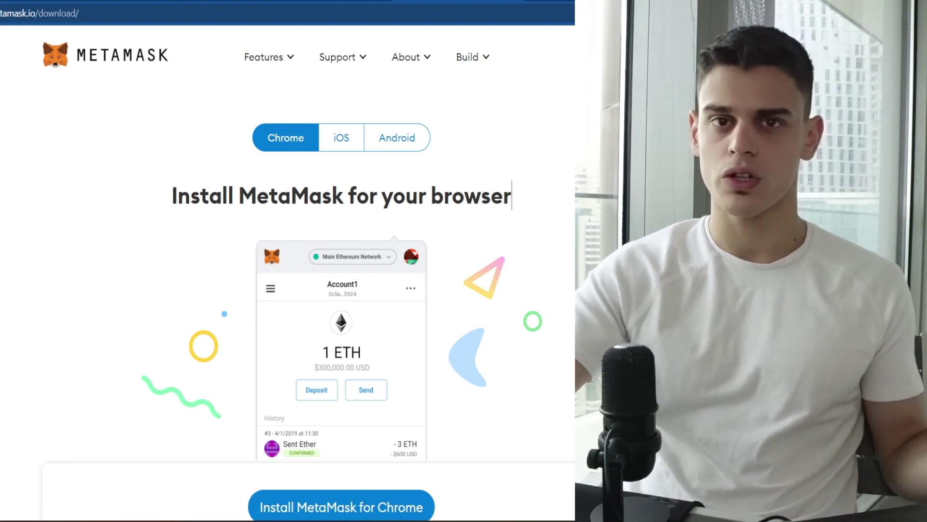
Step: Review MetaMask's download page, comparing its Chrome, iOS and Android install options
scroll(338, 270, "down", 4)
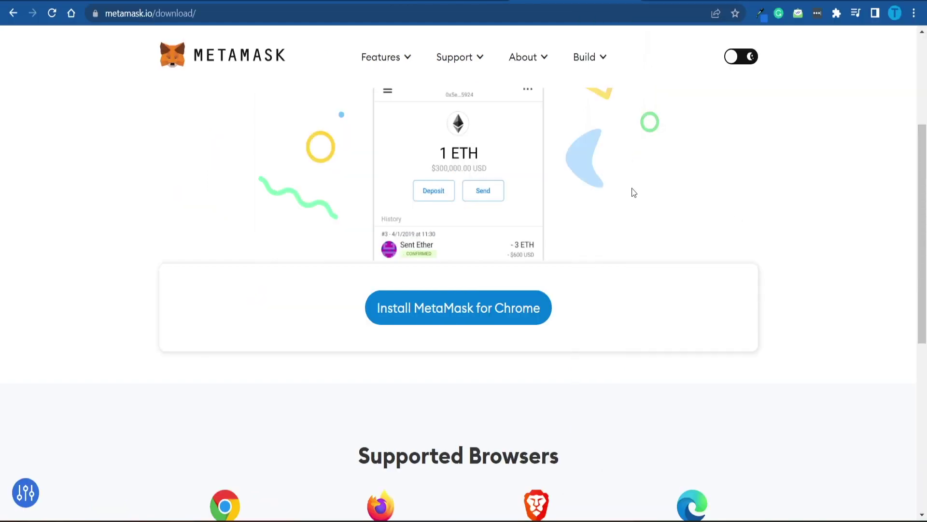
scroll(597, 244, "up", 4)
scroll(565, 298, "down", 4)
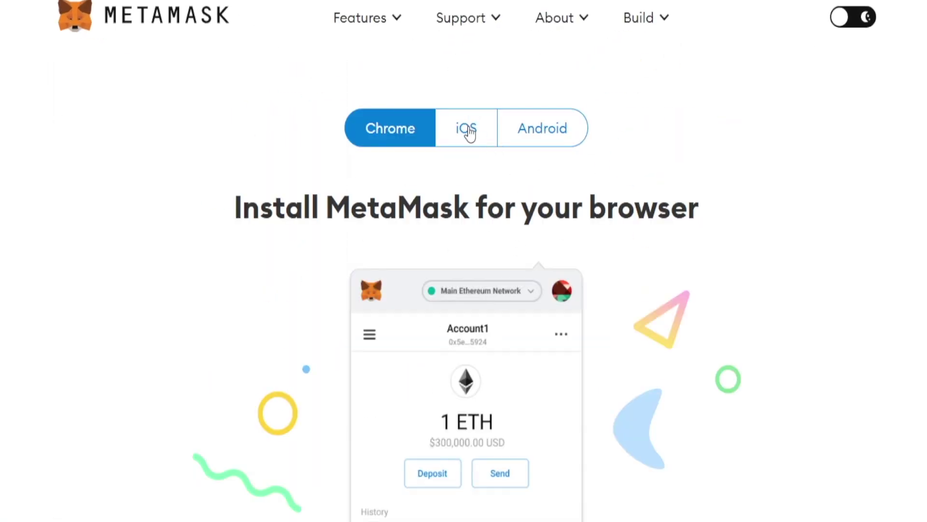
left_click(468, 130)
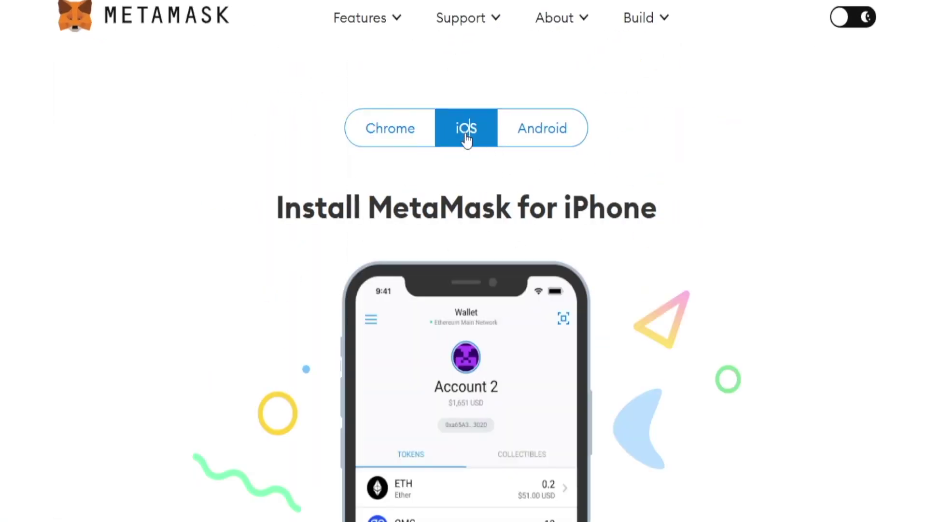
left_click(527, 143)
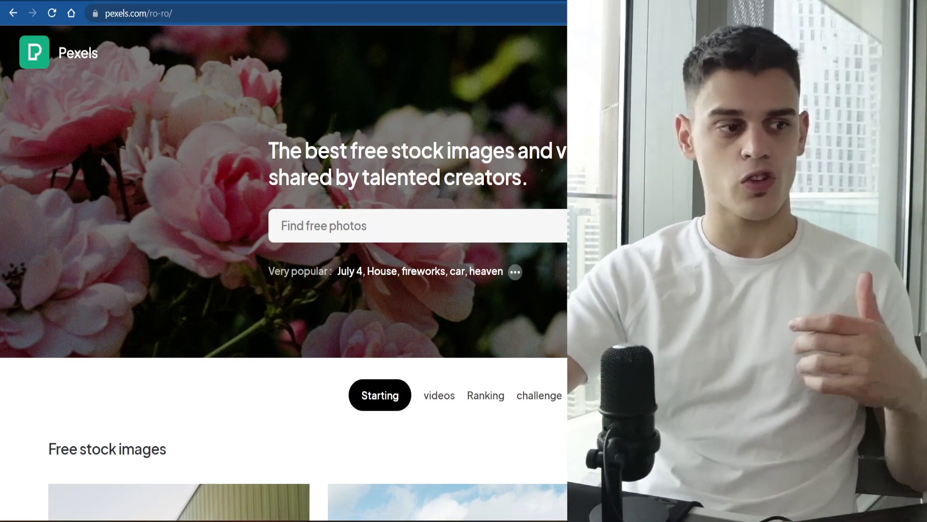
Step: Search Pexels for cryptocurrency photos using the Cryptocurrency recent search
scroll(283, 273, "down", 5)
scroll(284, 299, "down", 3)
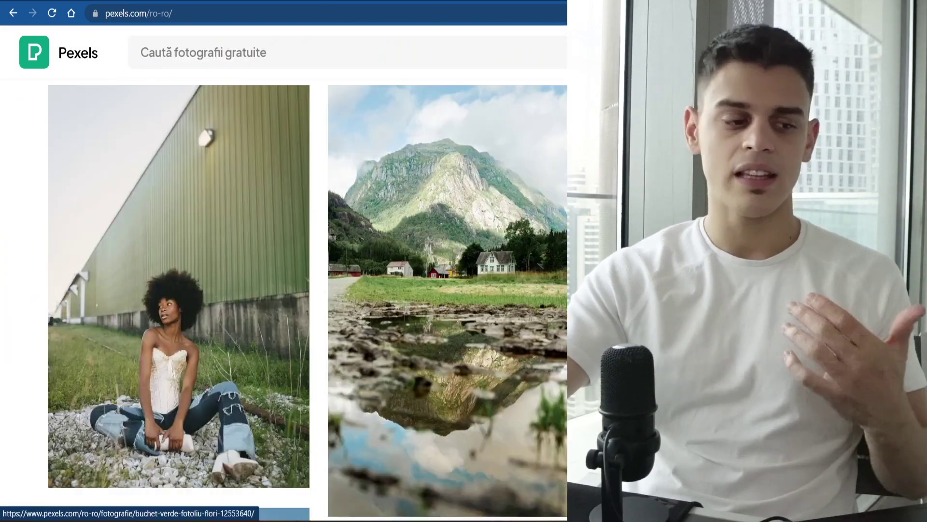
scroll(283, 300, "down", 7)
scroll(284, 300, "down", 2)
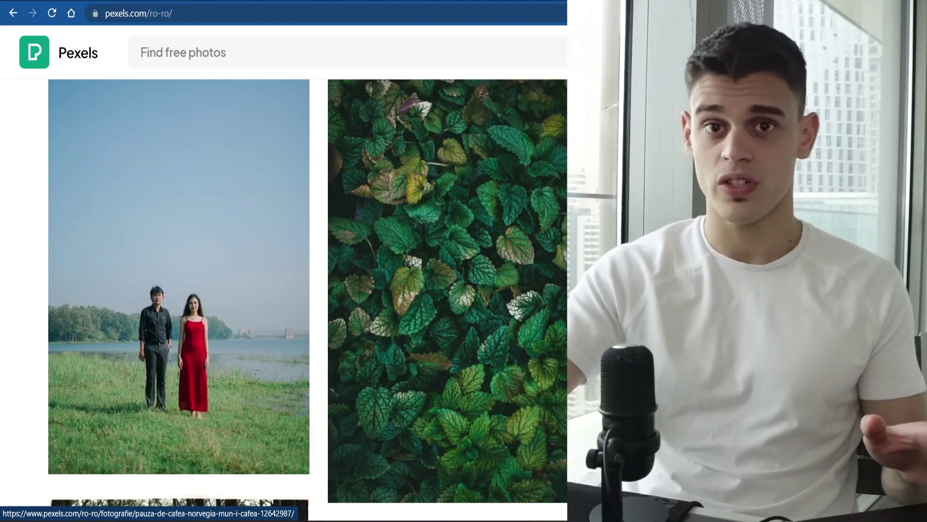
scroll(667, 242, "down", 5)
scroll(667, 242, "down", 5)
scroll(666, 242, "down", 20)
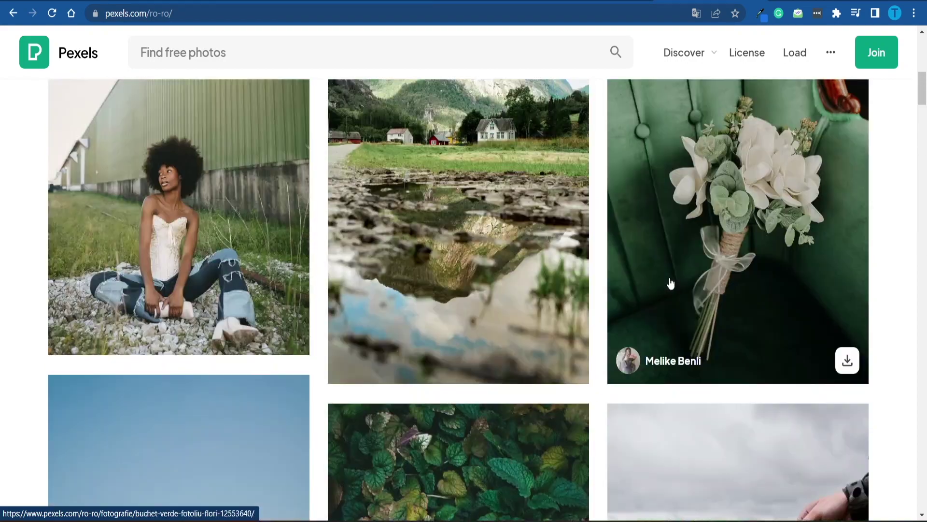
scroll(670, 284, "up", 15)
left_click(433, 209)
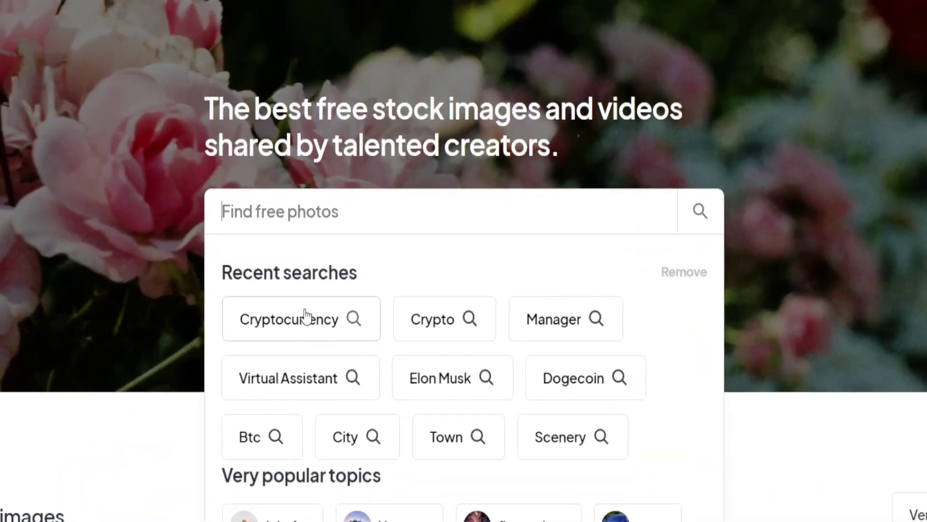
left_click(306, 317)
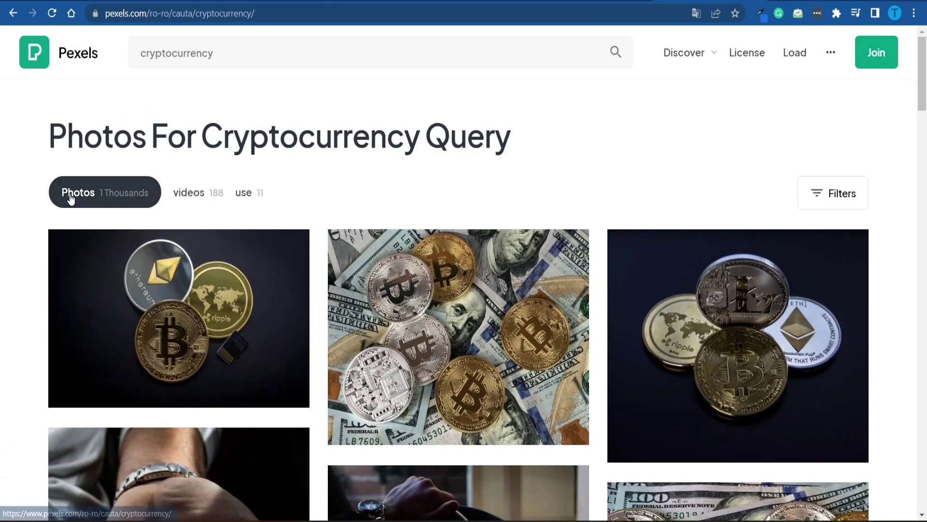
Step: Download the photo of a green pot among gold and silver coins
scroll(484, 183, "down", 10)
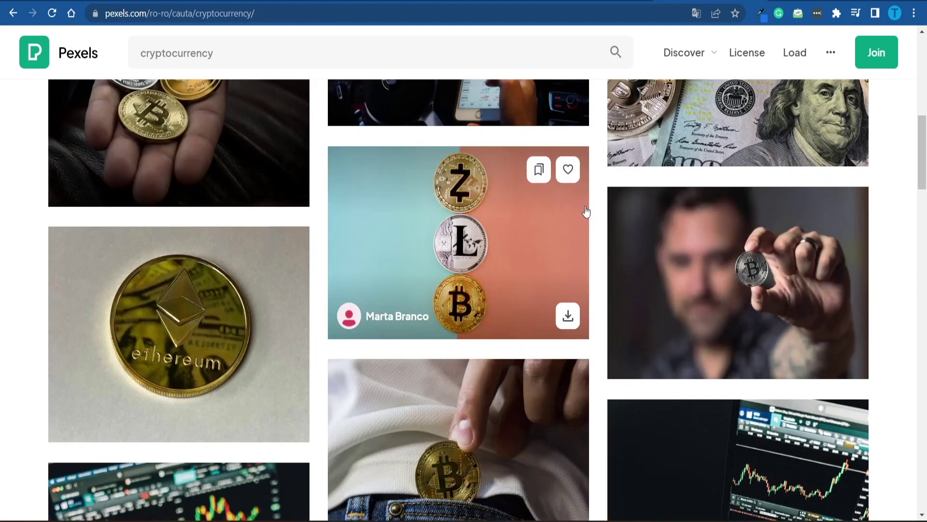
scroll(586, 208, "down", 10)
scroll(589, 197, "down", 10)
scroll(585, 208, "down", 5)
scroll(586, 208, "down", 15)
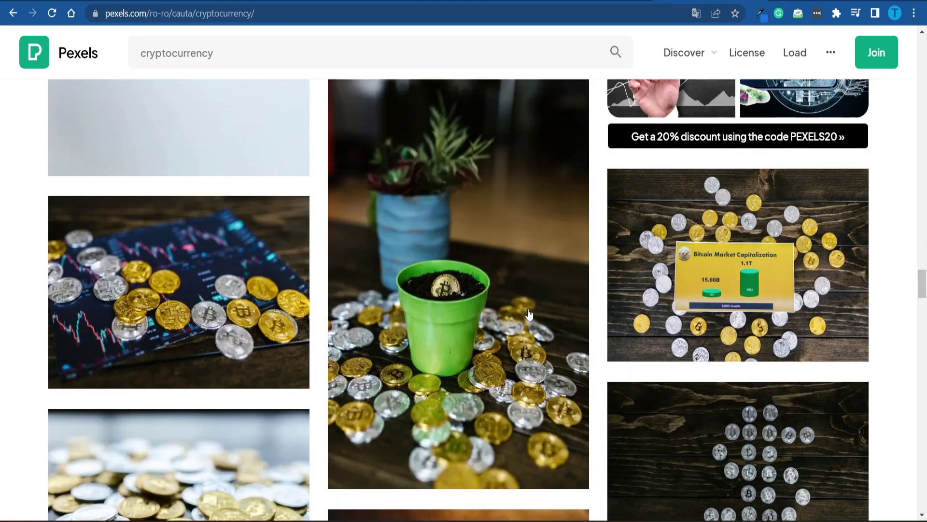
left_click(570, 469)
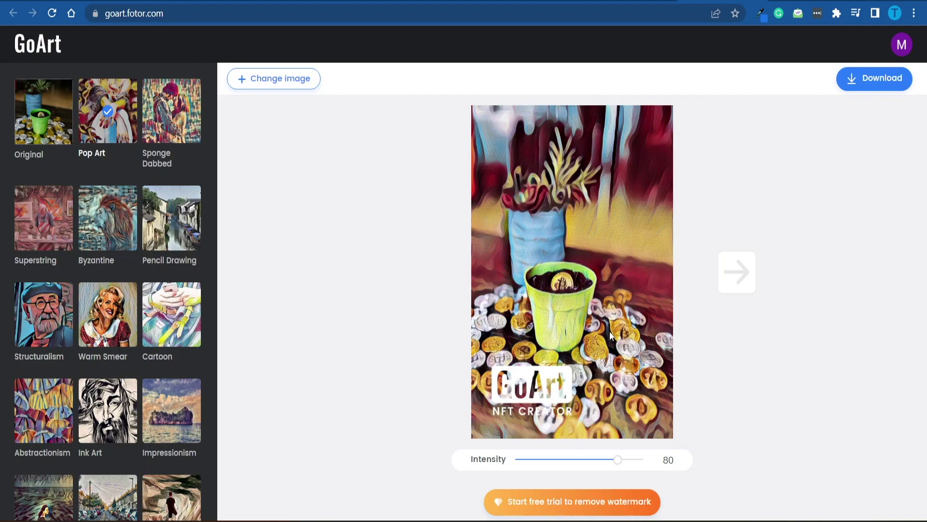
Step: Raise the Pop Art effect intensity on the coin photo to 100
left_click_drag(620, 463, 648, 453)
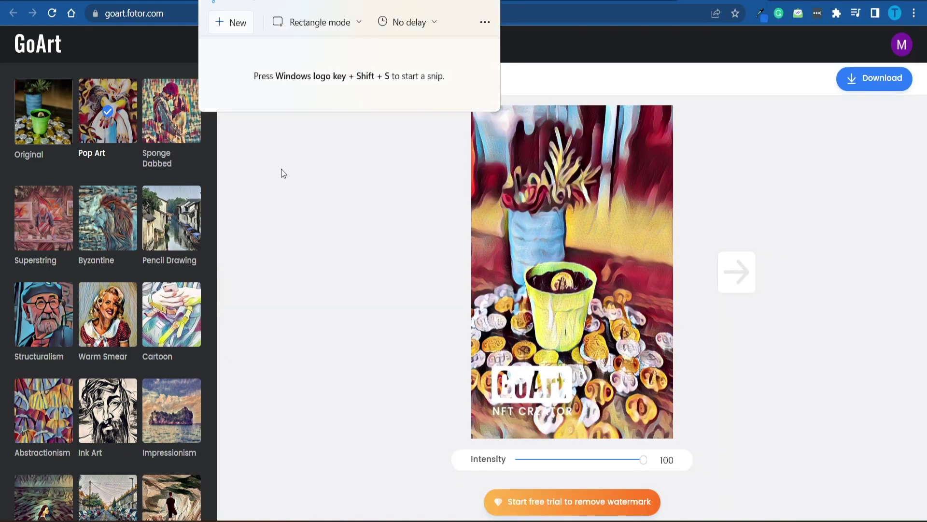
Step: Snip a square around the Pop Art pot and coins and start saving it
left_click(245, 24)
left_click_drag(489, 215, 647, 362)
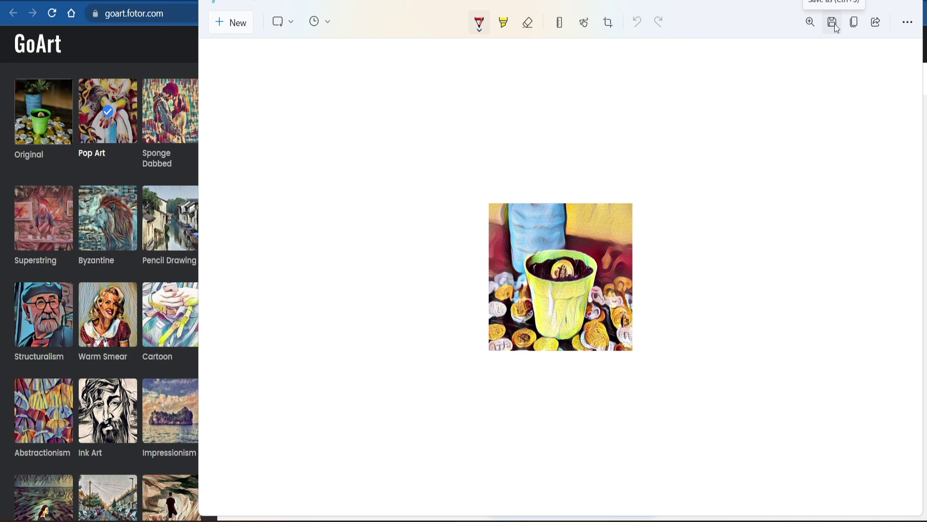
key("ctrl+s")
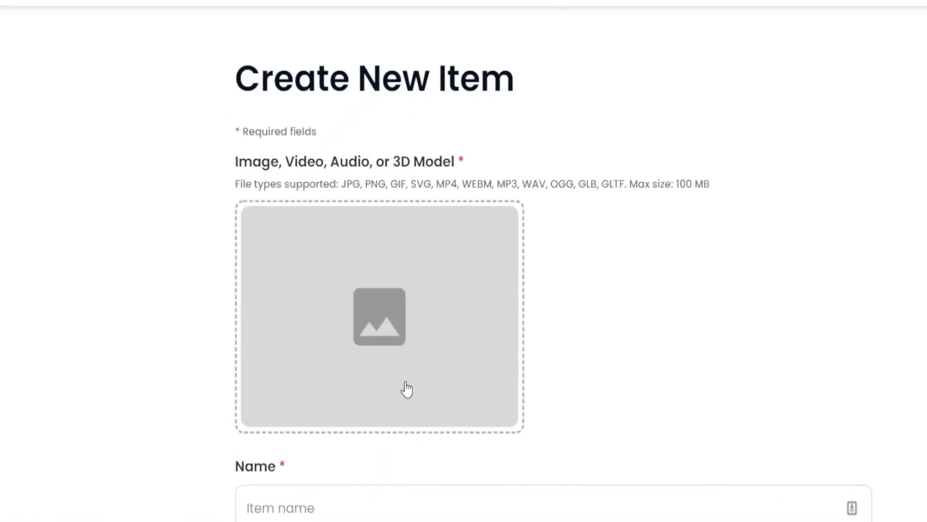
Step: Upload the saved Pop Art snip as the item image and name it Growing Investment
left_click(389, 251)
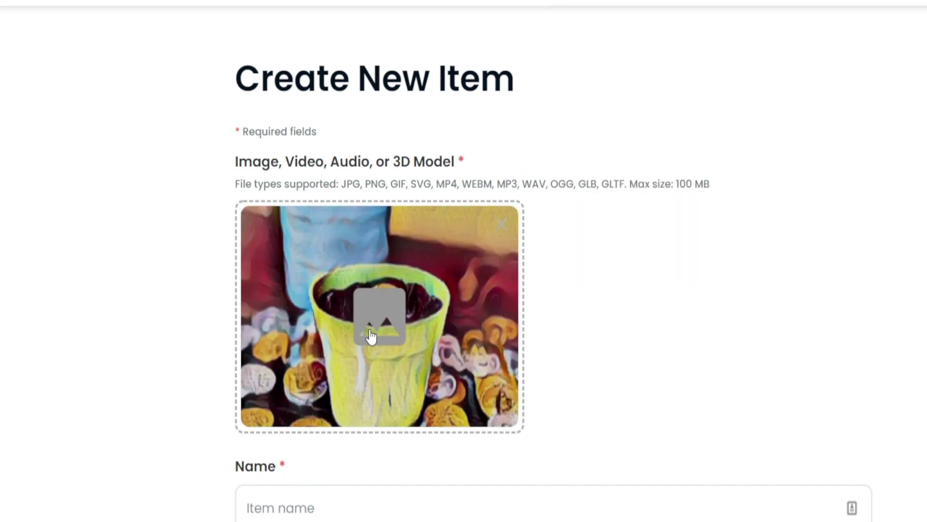
scroll(651, 292, "down", 3)
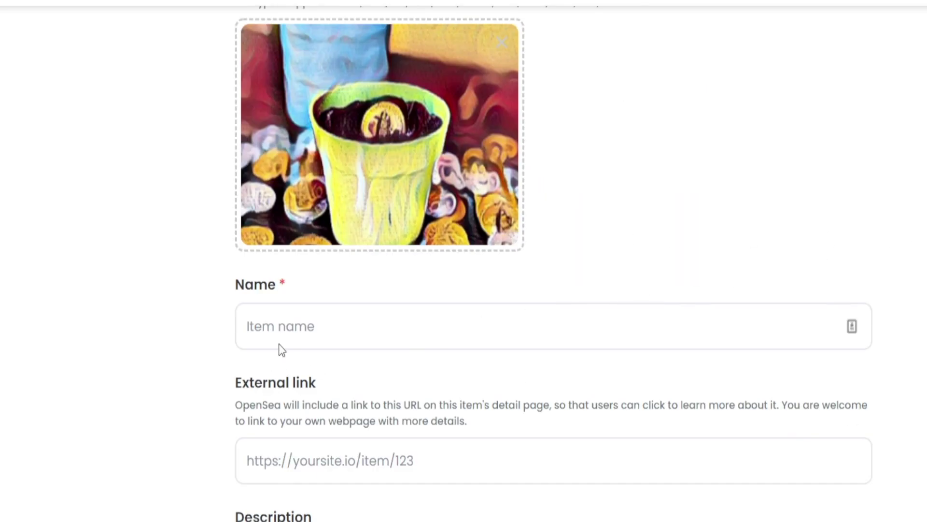
left_click(506, 338)
type("Growing Investment")
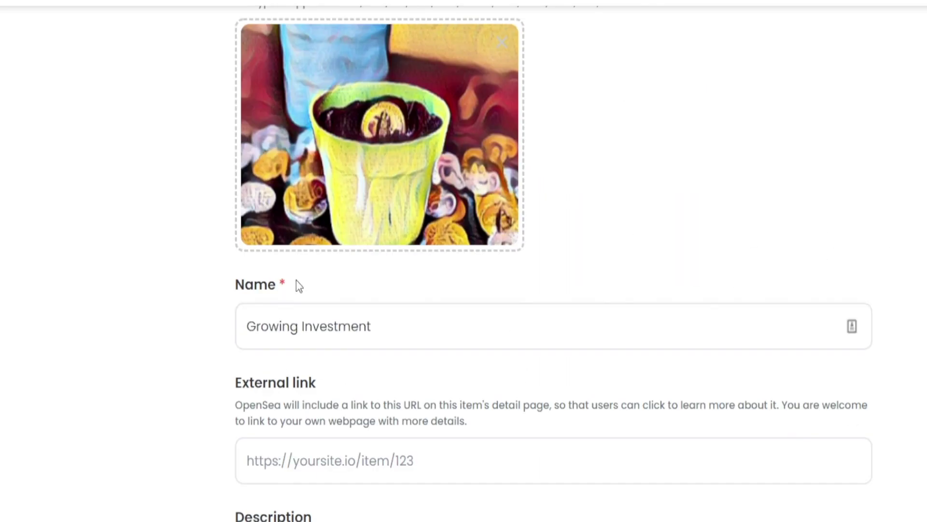
scroll(351, 289, "down", 5)
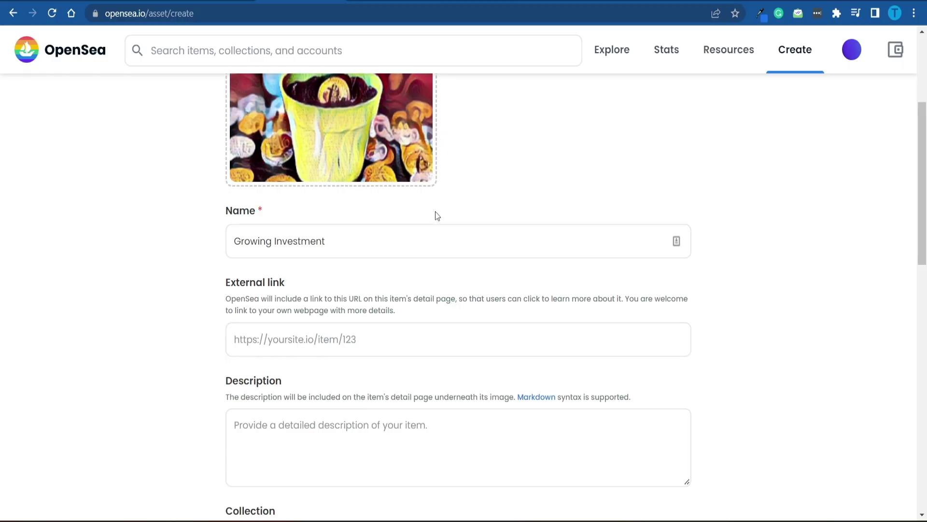
scroll(358, 187, "up", 3)
scroll(358, 188, "down", 5)
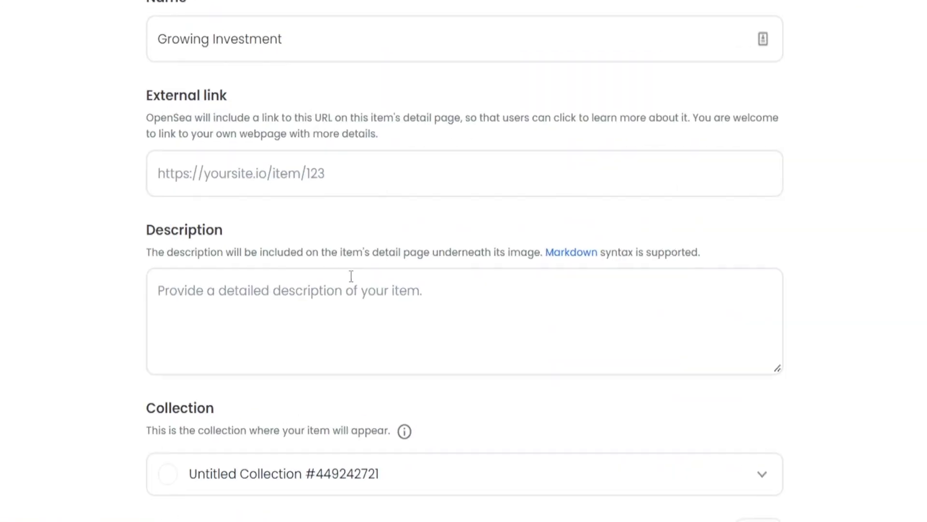
scroll(625, 337, "down", 5)
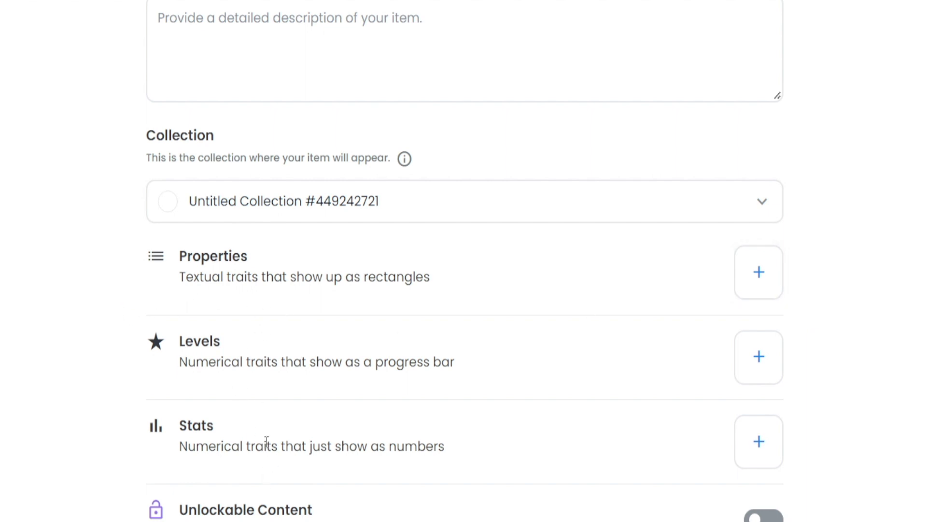
left_click_drag(251, 441, 197, 441)
left_click(25, 445)
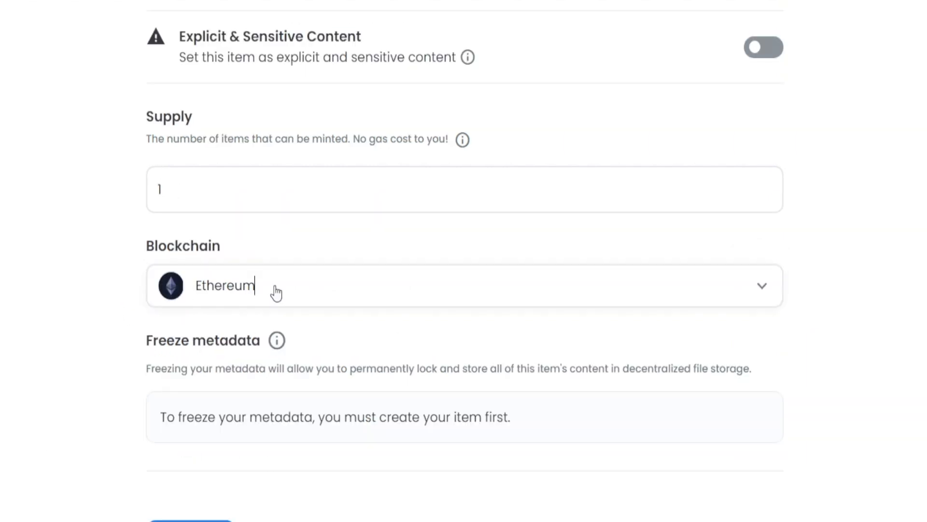
left_click(276, 291)
left_click(276, 292)
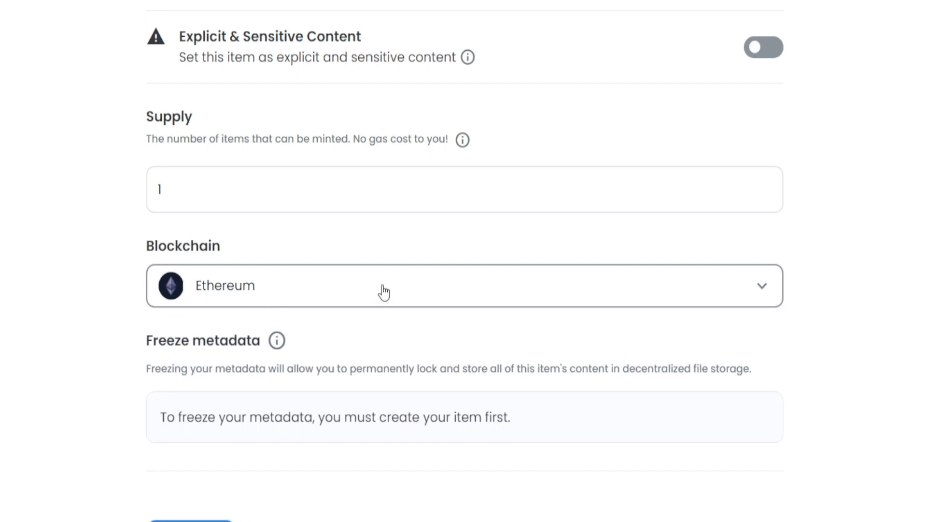
left_click(231, 298)
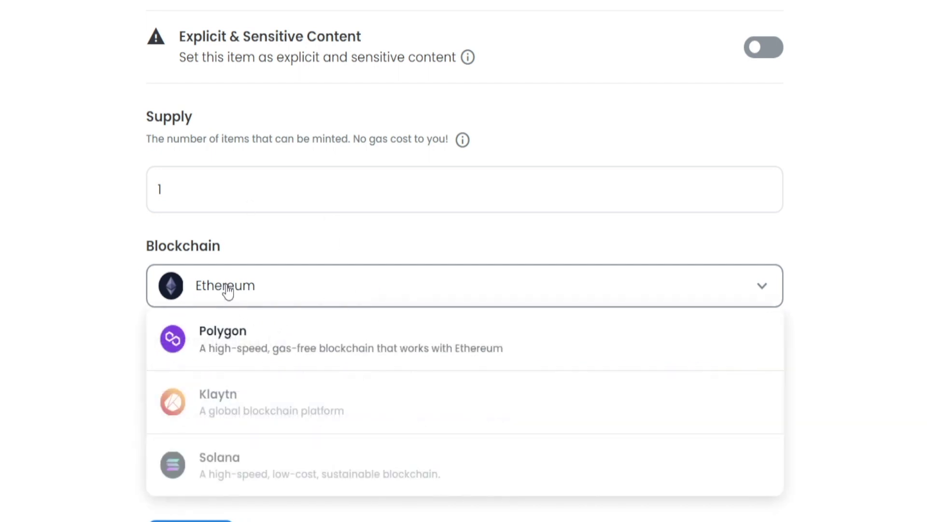
left_click(260, 233)
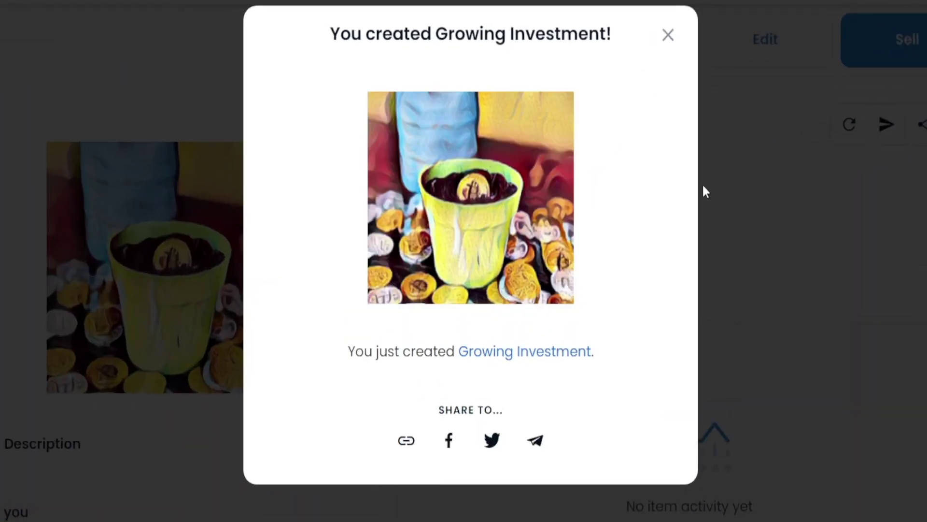
Step: Dismiss the 'You created Growing Investment!' confirmation and start listing the item for sale
left_click(668, 35)
scroll(445, 207, "down", 10)
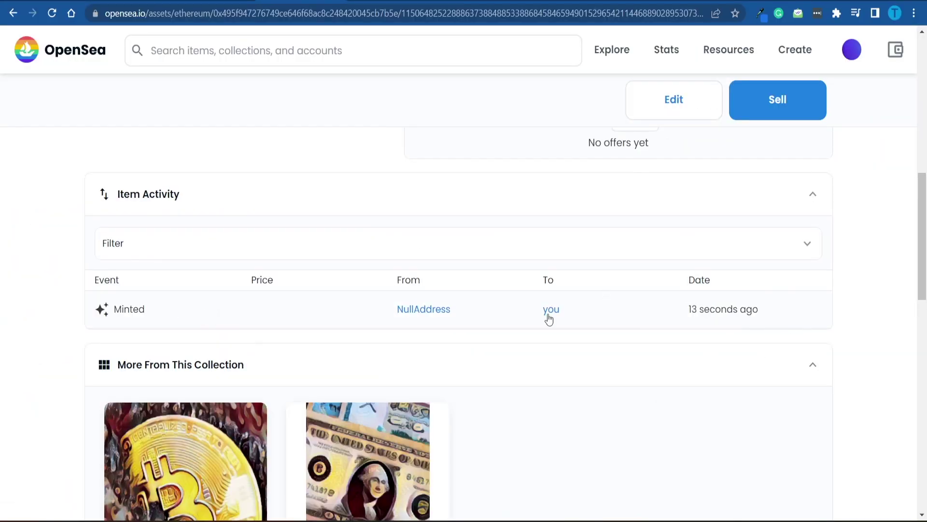
scroll(369, 367, "up", 10)
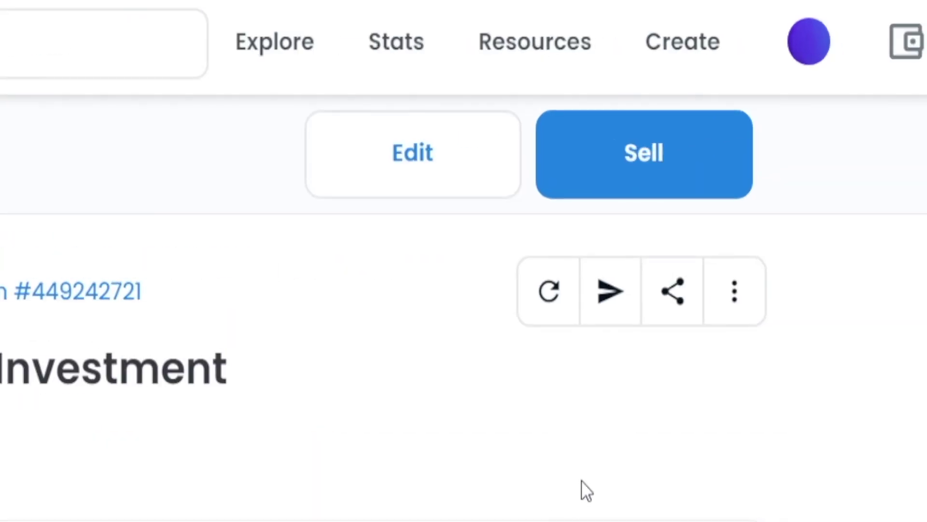
left_click(617, 176)
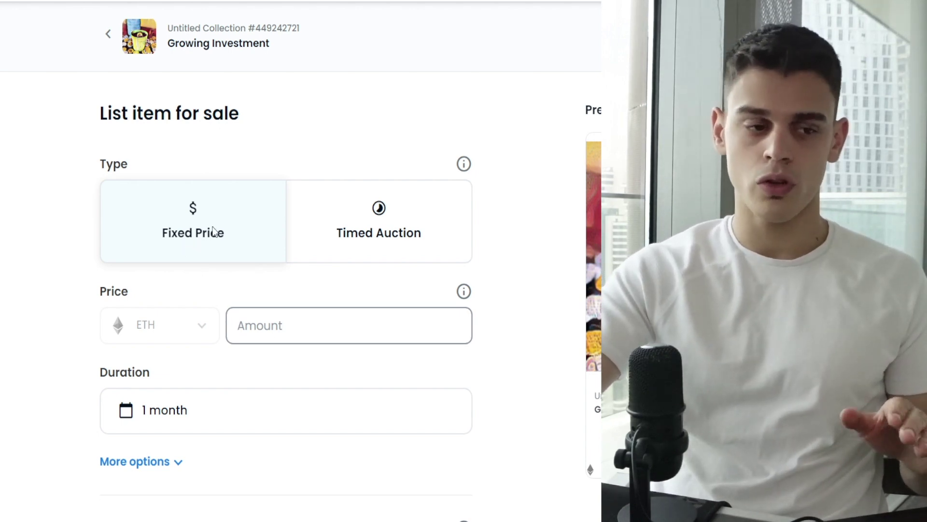
Step: Choose a Fixed Price sale and set the price to 0.1 ETH
left_click(334, 234)
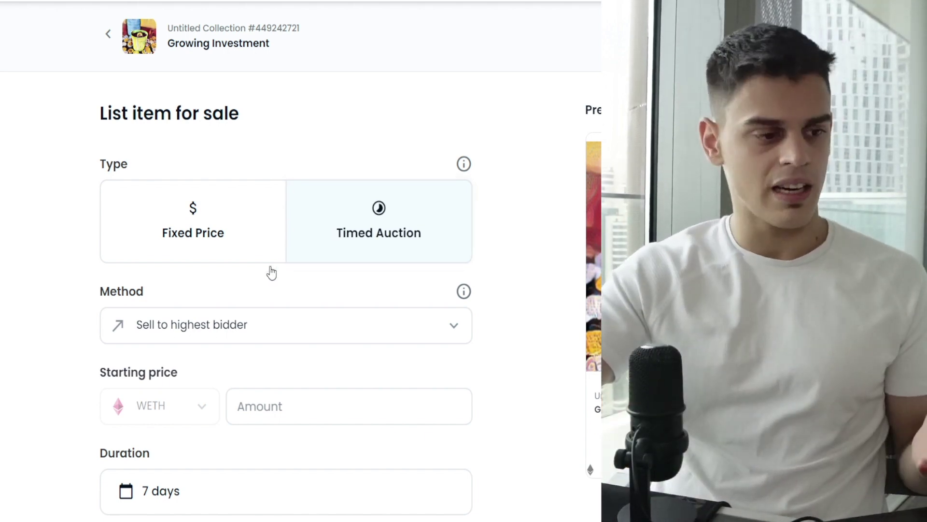
left_click(228, 253)
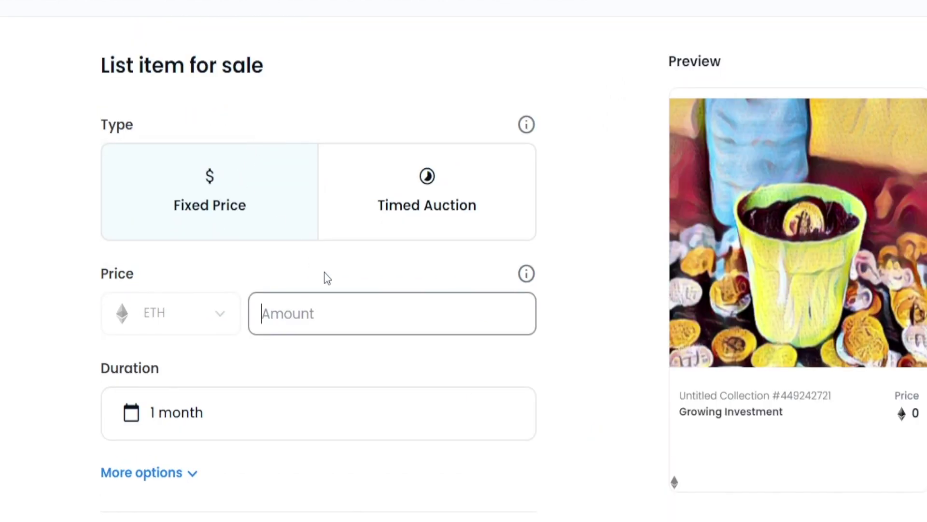
left_click(351, 313)
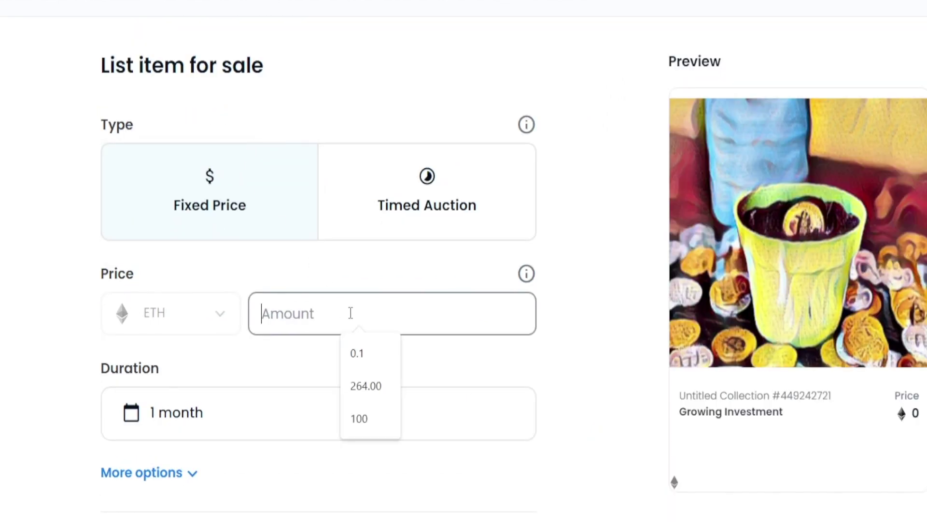
left_click(366, 363)
Step: Review the listing summary down to Complete listing, noting the 2.5% service fee
left_click_drag(470, 373, 520, 347)
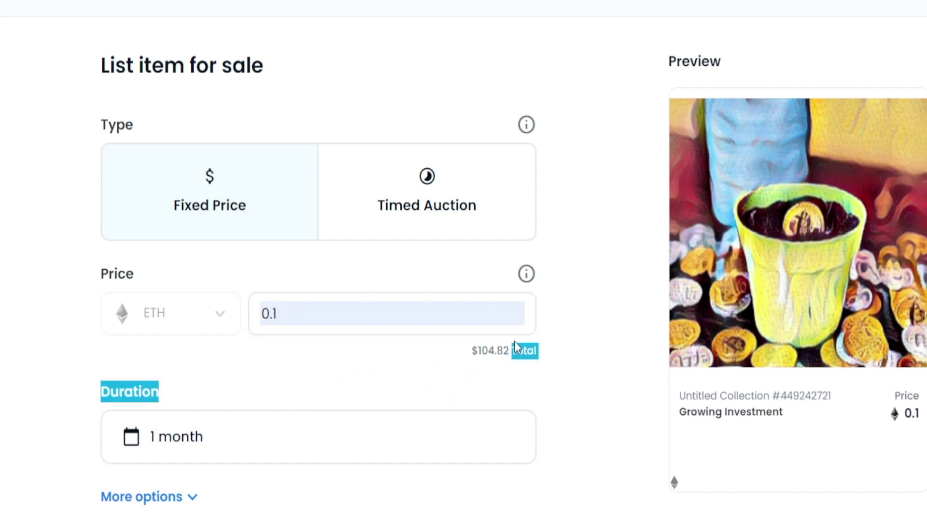
left_click(558, 368)
scroll(558, 369, "down", 2)
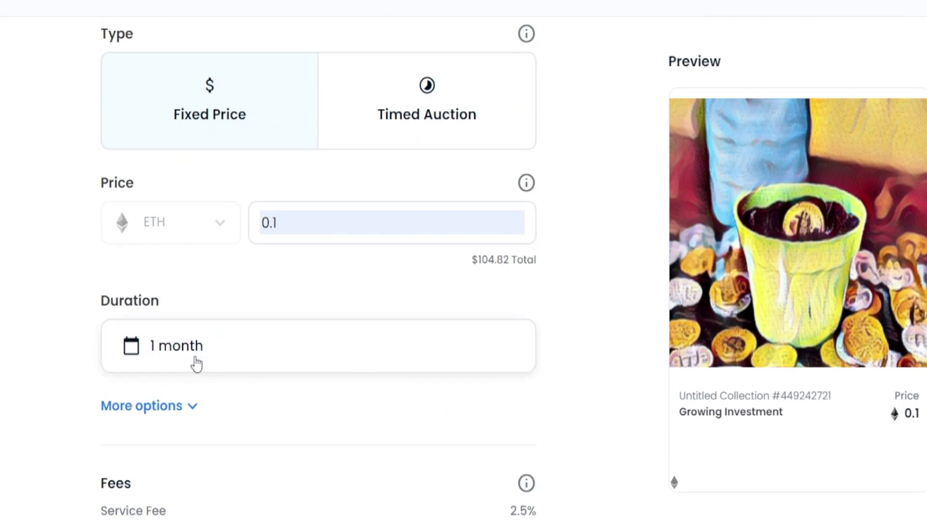
scroll(710, 200, "down", 4)
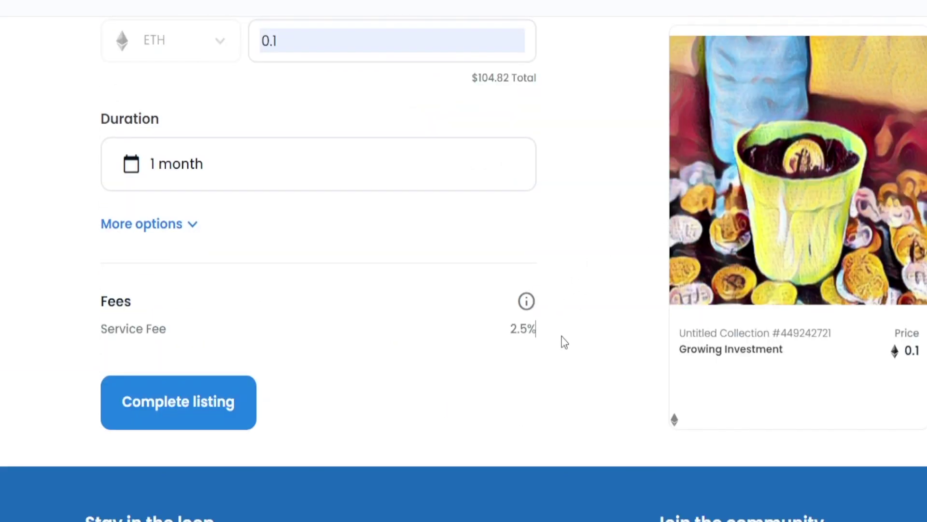
left_click_drag(558, 337, 502, 339)
left_click(575, 336)
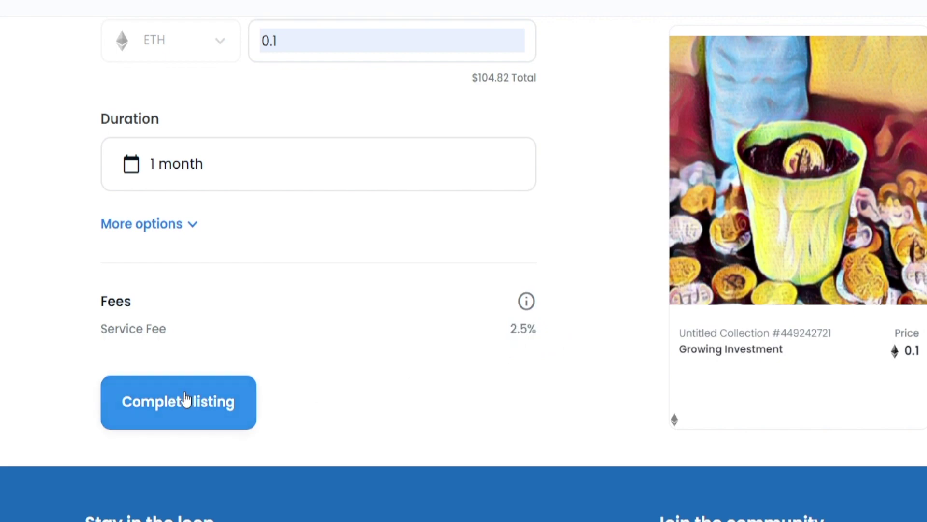
left_click(179, 407)
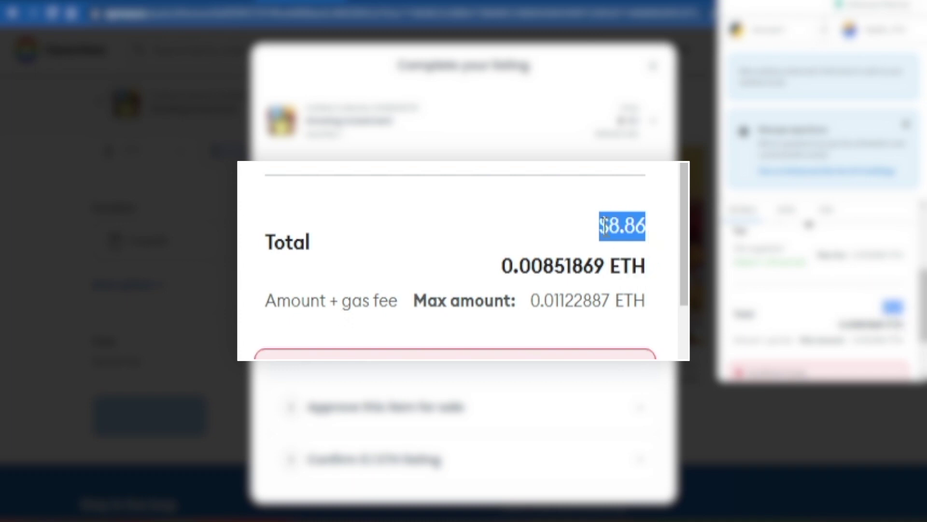
left_click(587, 230)
triple_click(398, 306)
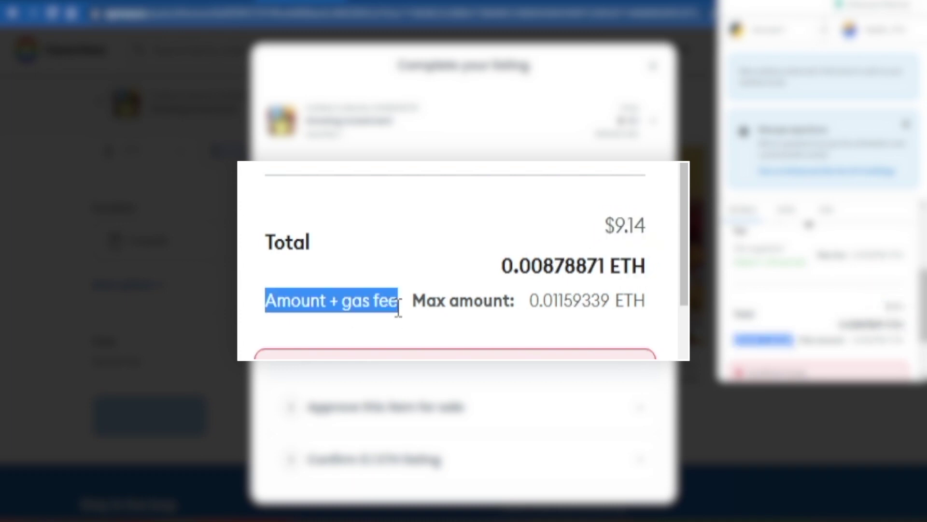
left_click_drag(331, 299, 399, 299)
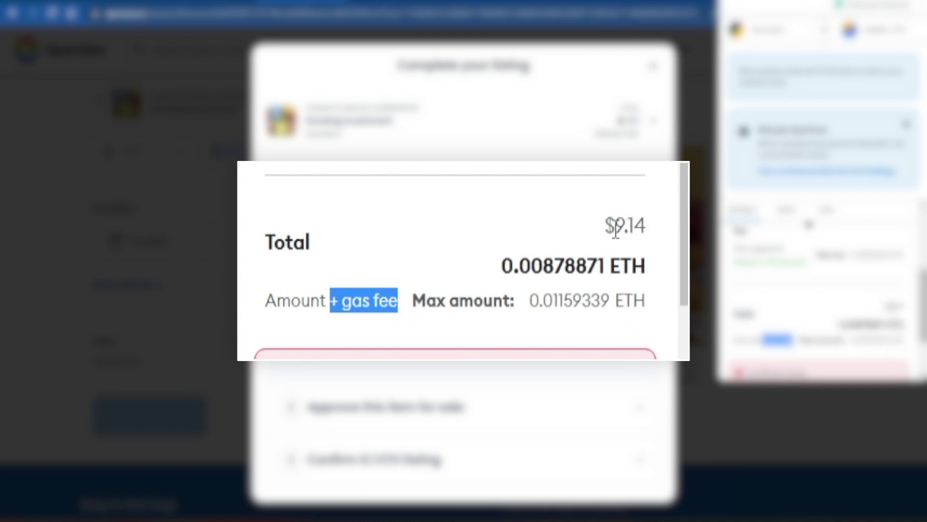
left_click_drag(605, 224, 656, 217)
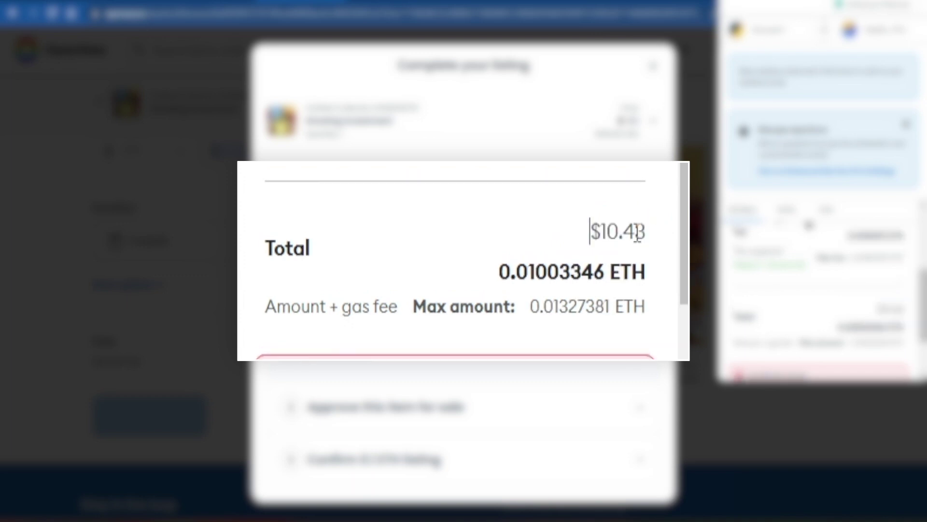
left_click_drag(589, 228, 648, 228)
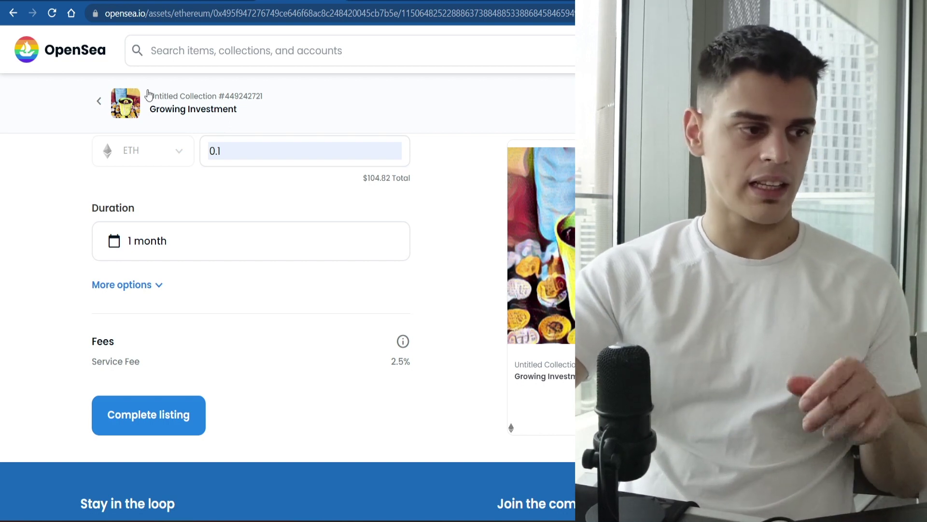
Step: Start another new item with its image and the name 'Growing Investment Polygon'
left_click(13, 14)
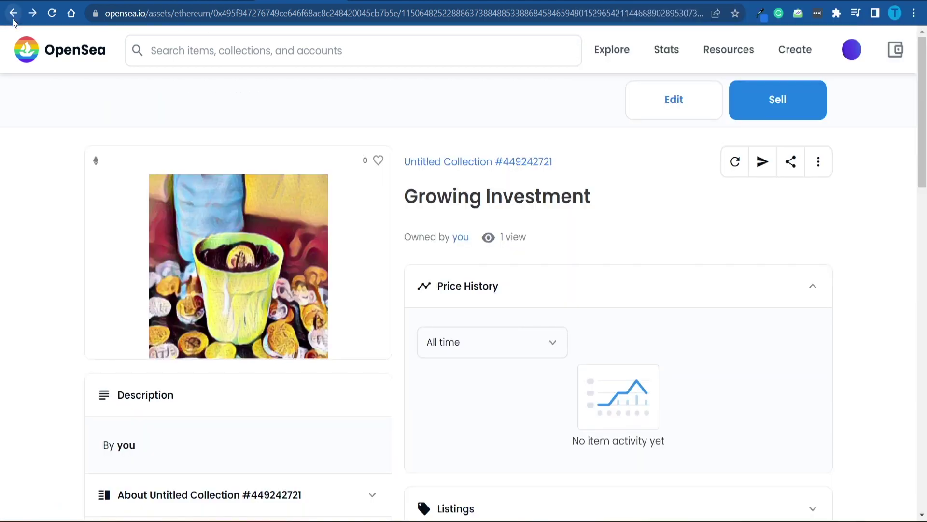
left_click(13, 18)
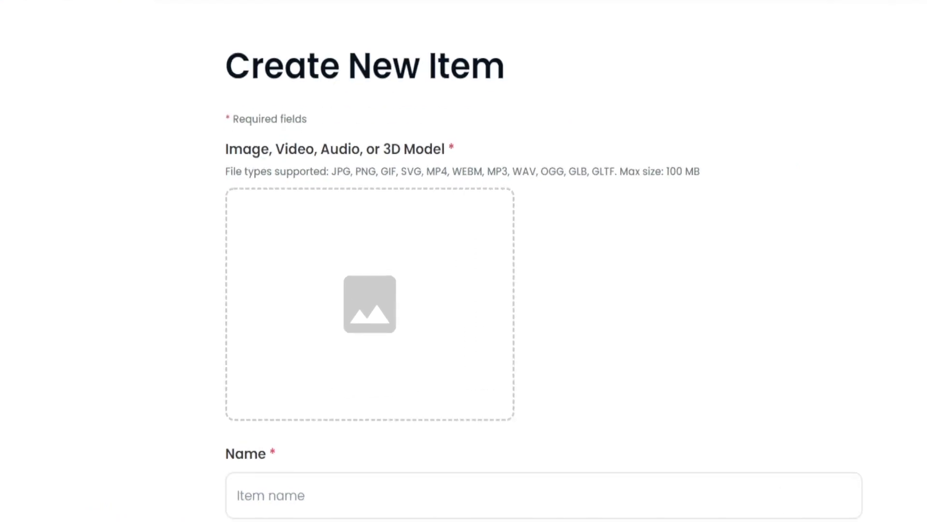
scroll(688, 161, "down", 4)
scroll(381, 391, "up", 4)
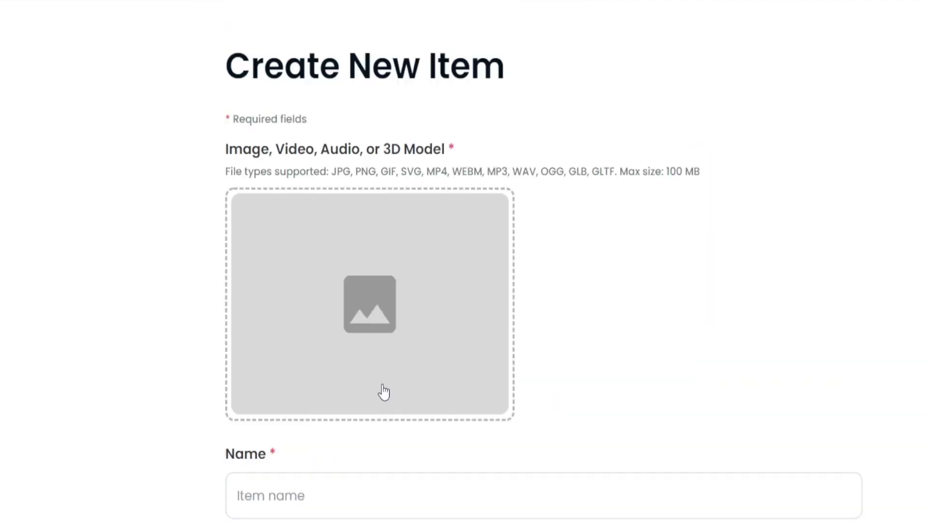
left_click(319, 314)
type("Growing Investment Polygon")
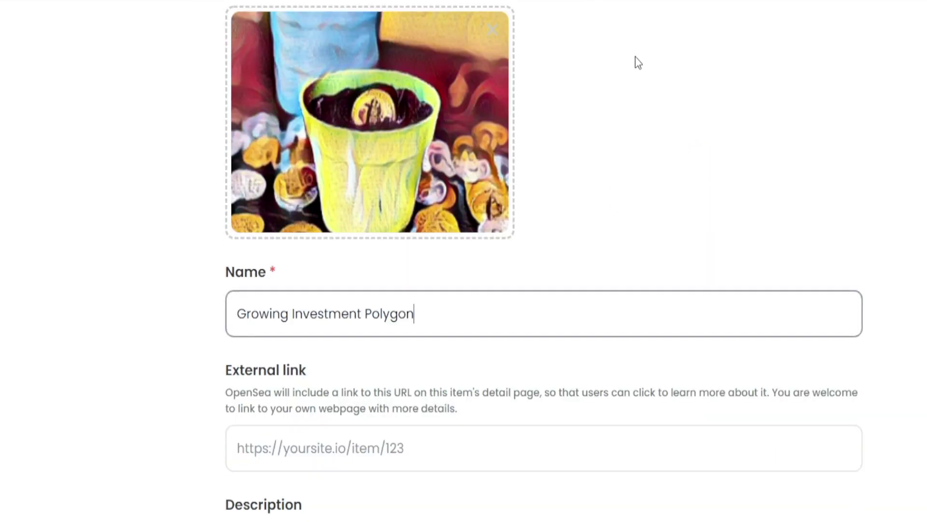
Step: Select Polygon as the new item's blockchain
scroll(720, 178, "down", 15)
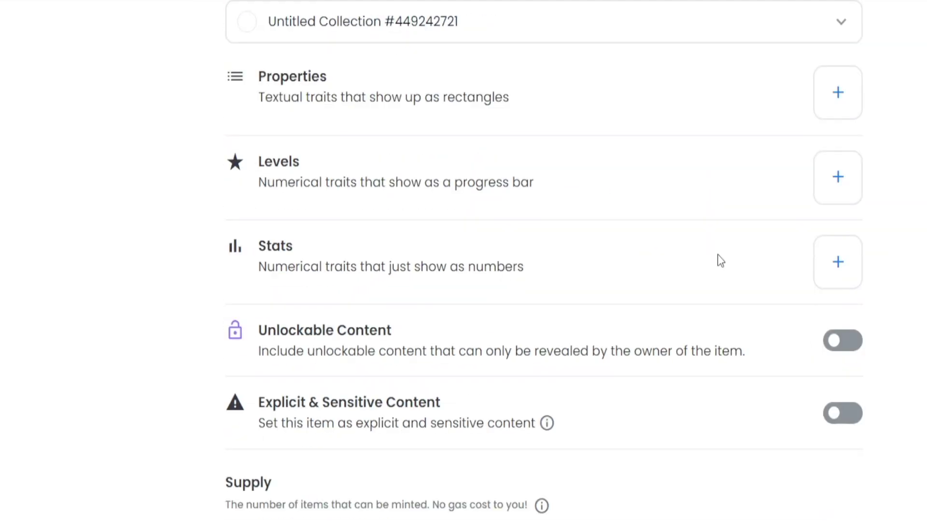
left_click(482, 279)
left_click(385, 355)
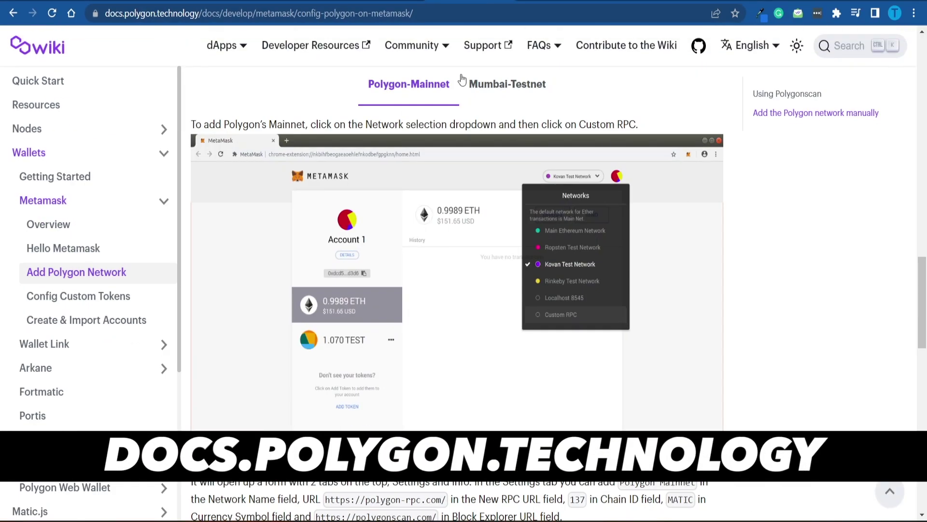
Step: Open Polygon's 'Add Polygon Network' documentation from the search results and scroll through it
scroll(795, 290, "down", 7)
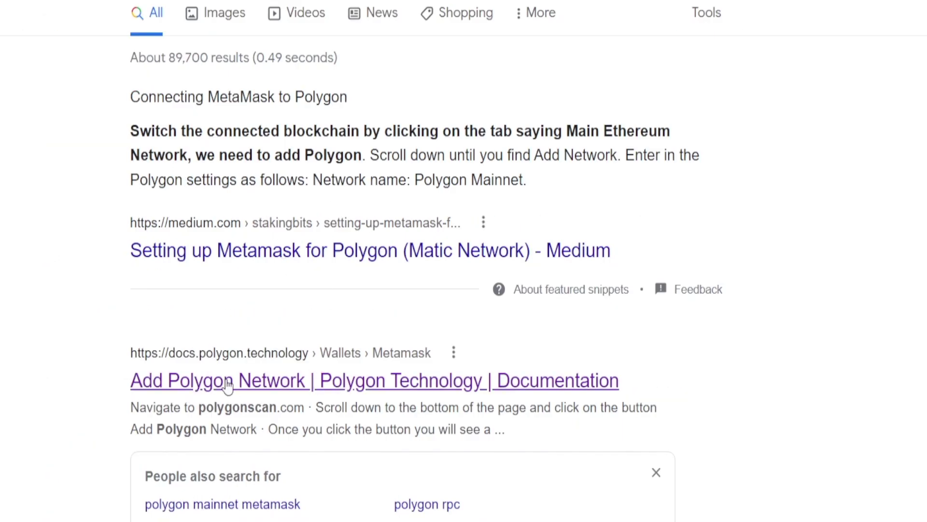
left_click(385, 379)
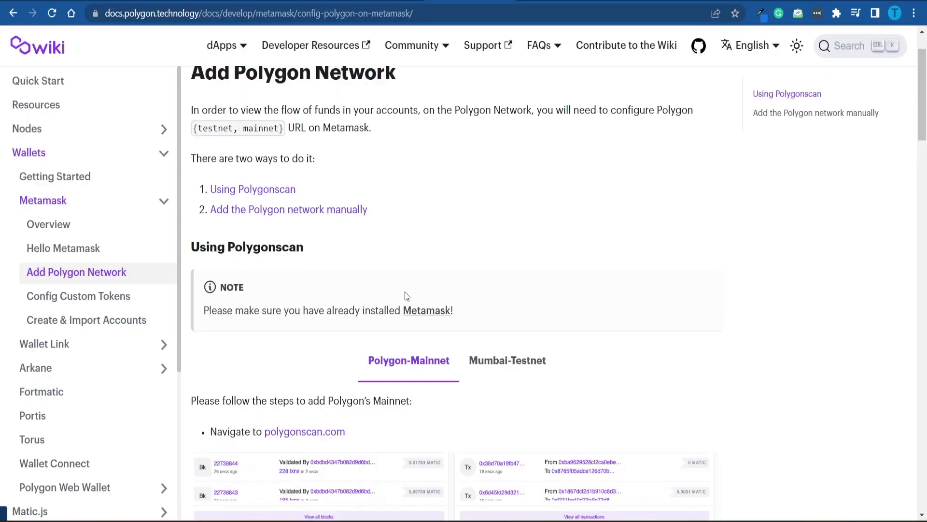
scroll(439, 283, "down", 10)
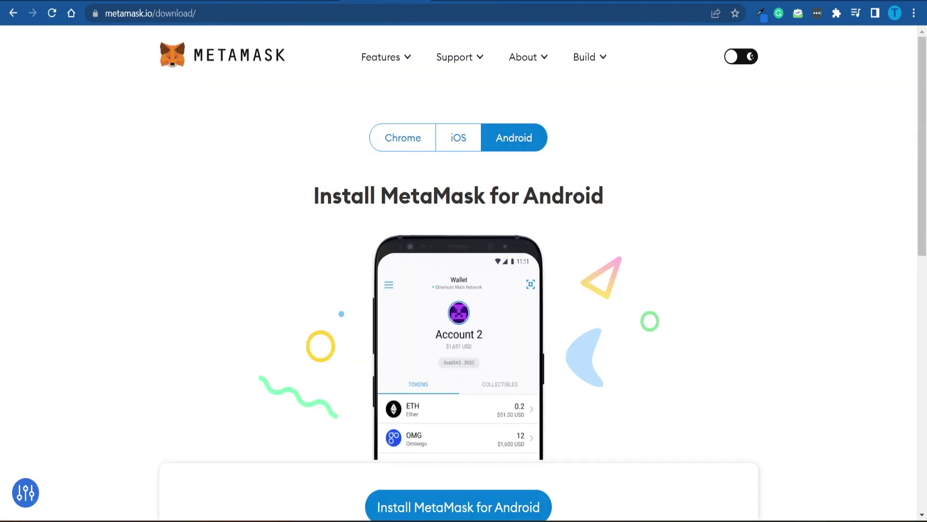
Step: Open MetaMask from the extensions menu and reach its Settings page through the account menu
left_click(836, 13)
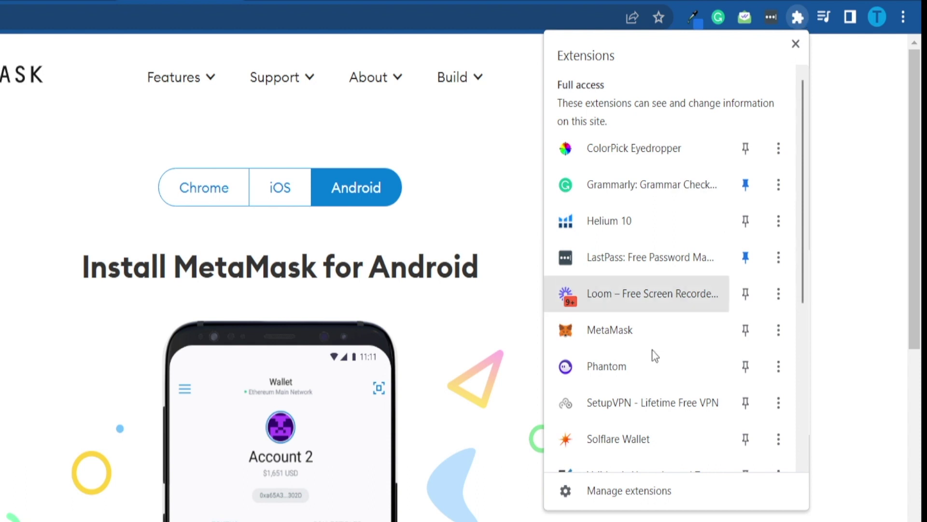
left_click(623, 332)
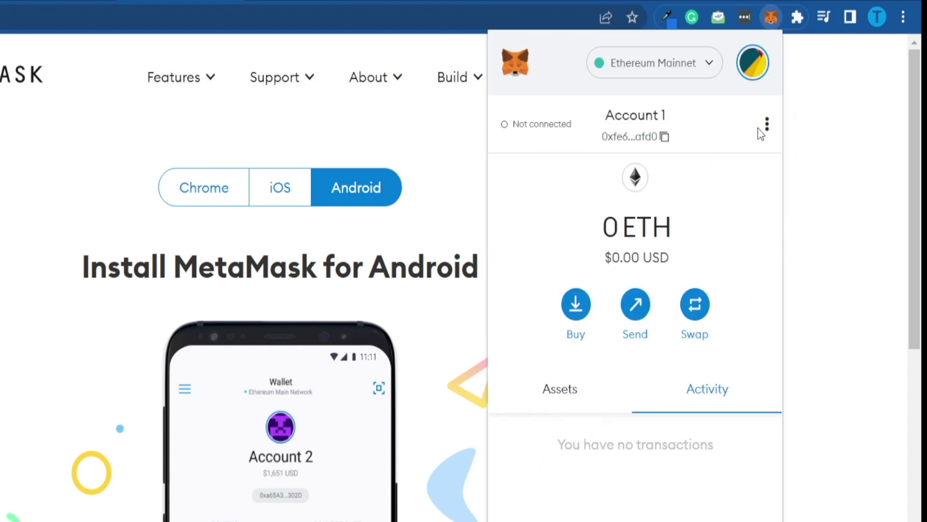
left_click(768, 126)
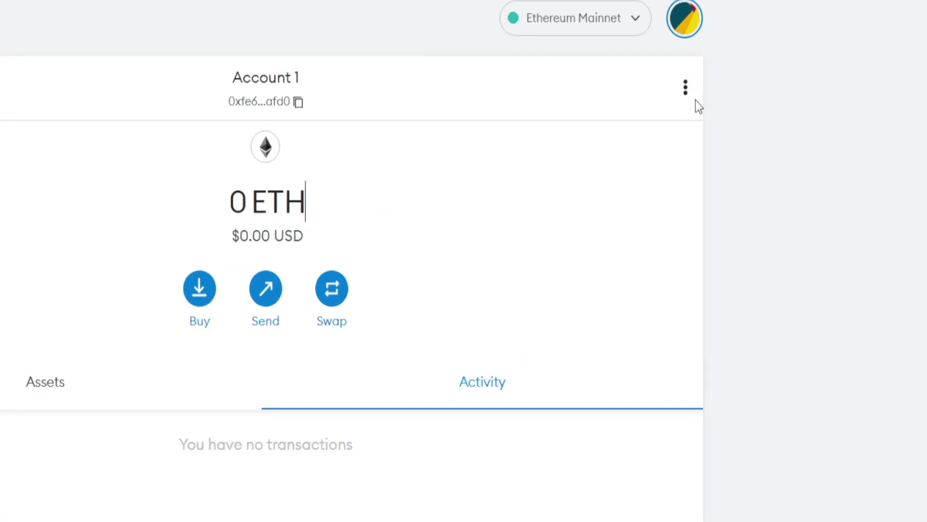
left_click(678, 20)
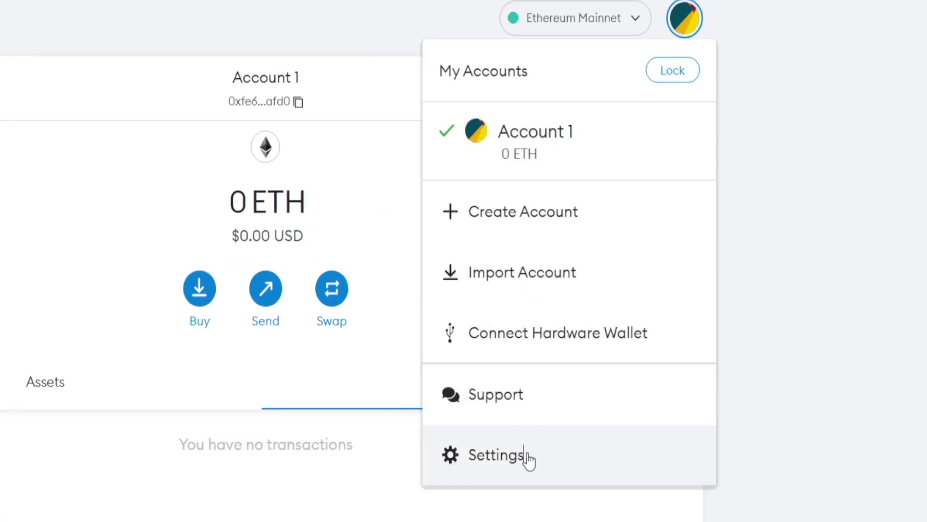
left_click(497, 455)
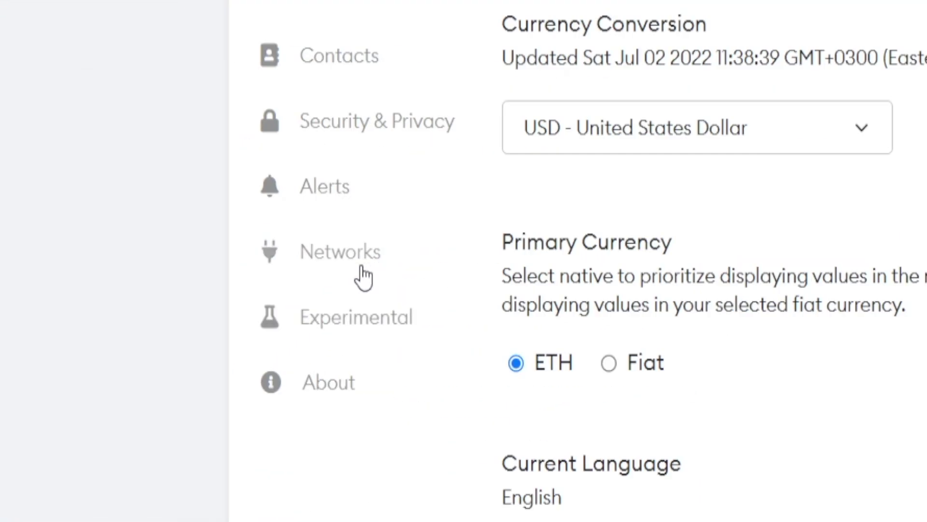
Step: Go to MetaMask's Networks settings and bring up the Add a network form
left_click(241, 301)
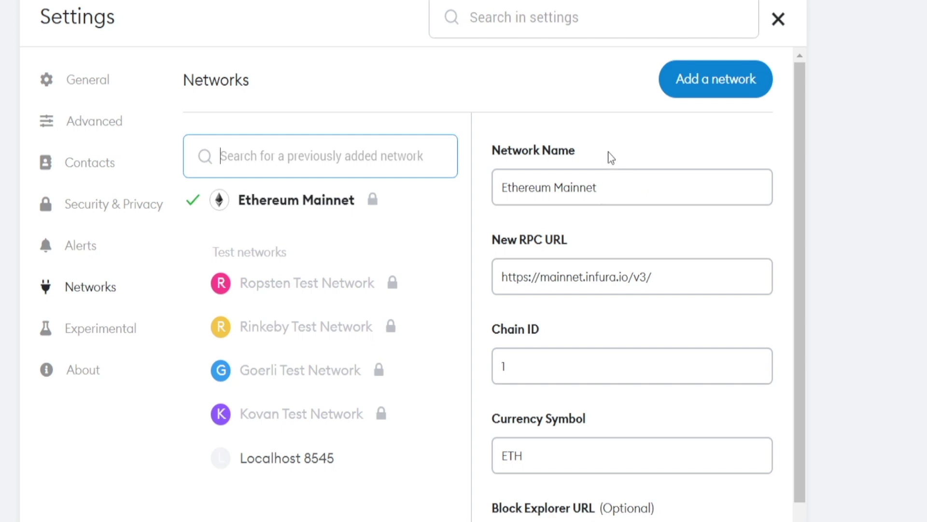
left_click(701, 92)
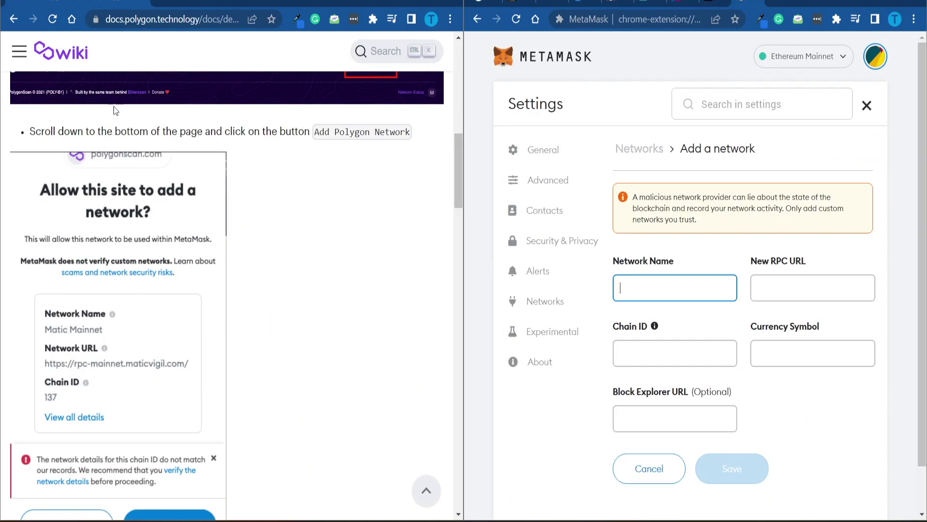
scroll(283, 272, "up", 4)
scroll(282, 271, "down", 5)
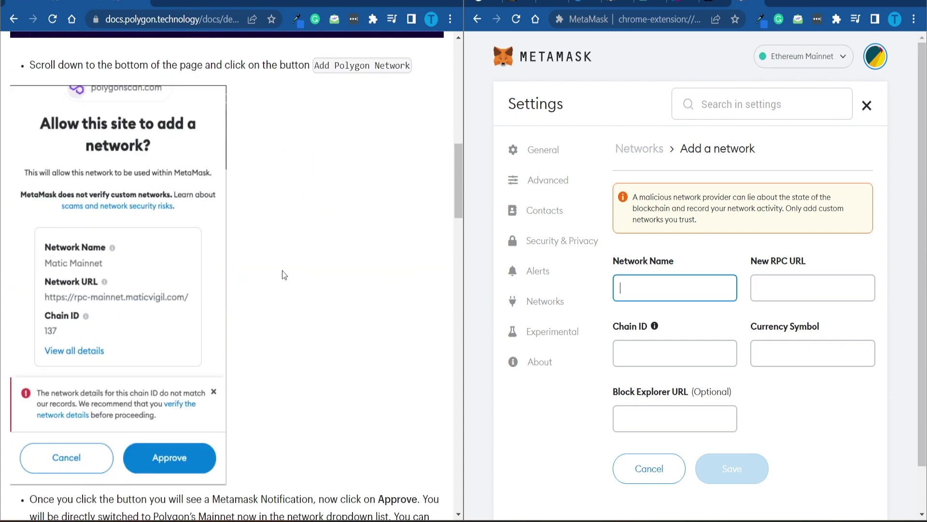
scroll(282, 270, "down", 15)
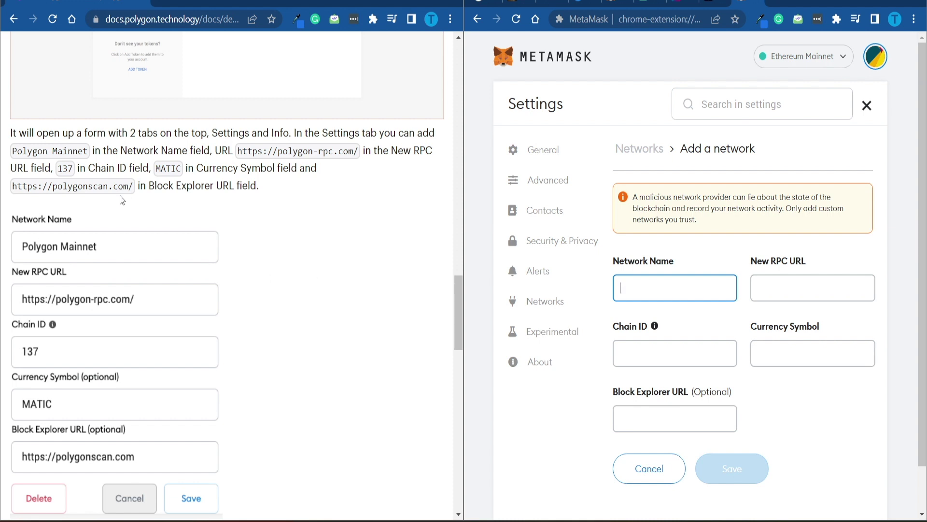
triple_click(63, 151)
left_click(2, 166)
left_click_drag(12, 151, 89, 151)
left_click(667, 290)
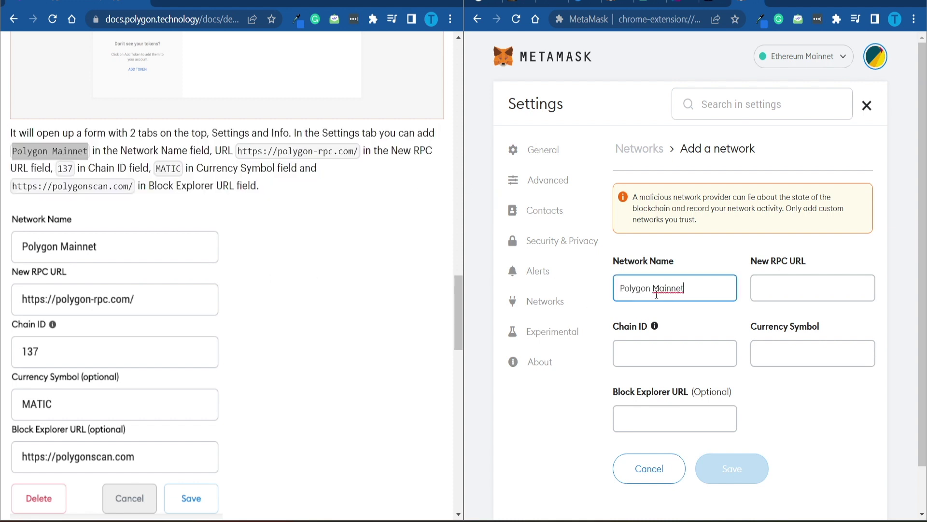
left_click(214, 169)
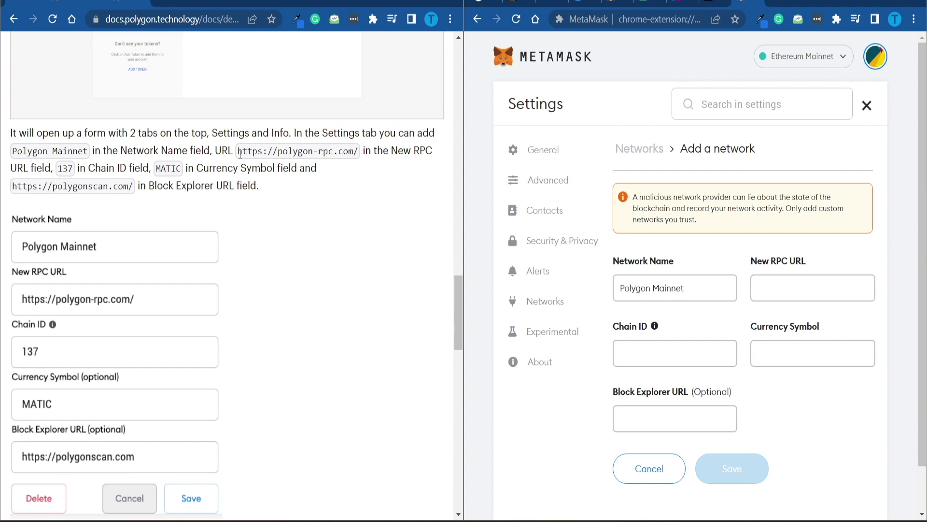
left_click_drag(240, 154, 355, 156)
key("ctrl+c")
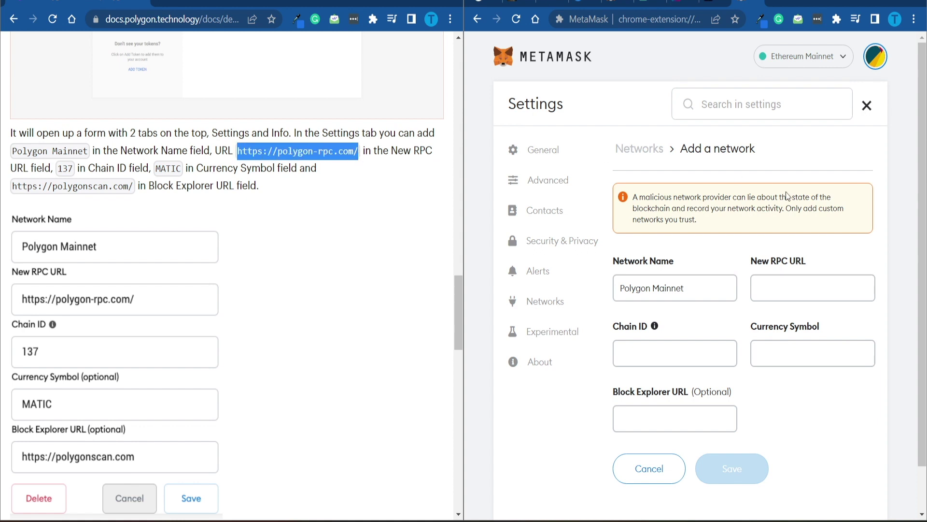
left_click(806, 287)
key("ctrl+v")
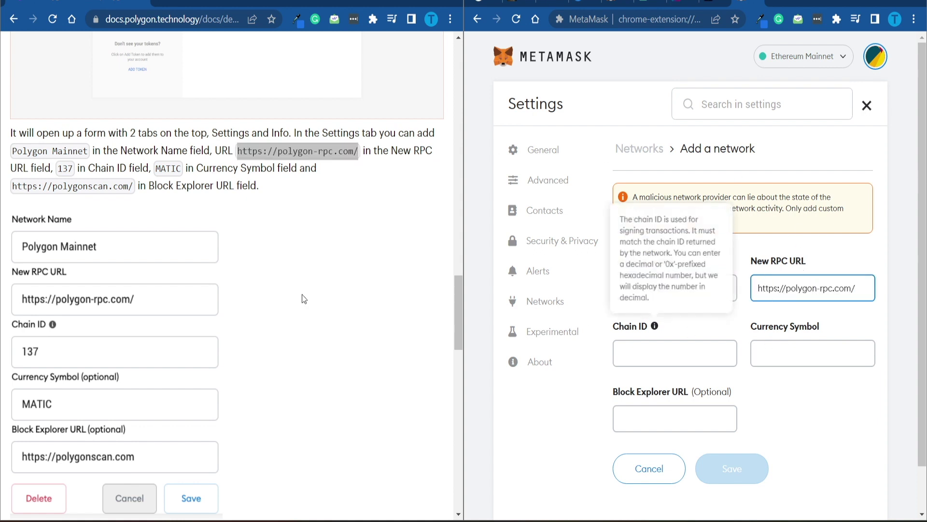
Step: Fill in chain ID 137, currency MATIC and the polygonscan explorer URL, then save the network
left_click_drag(55, 169, 75, 172)
key("ctrl+c")
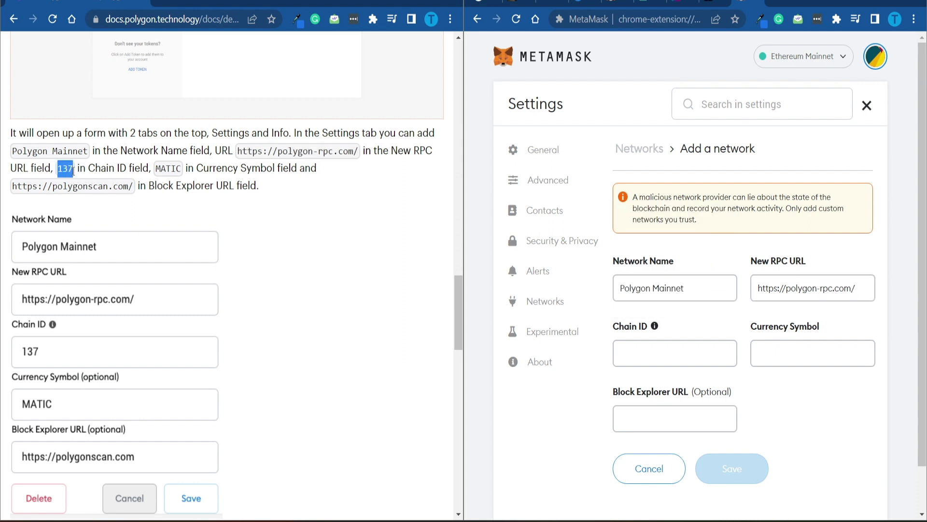
left_click(682, 352)
key("ctrl+v")
left_click_drag(160, 165, 182, 169)
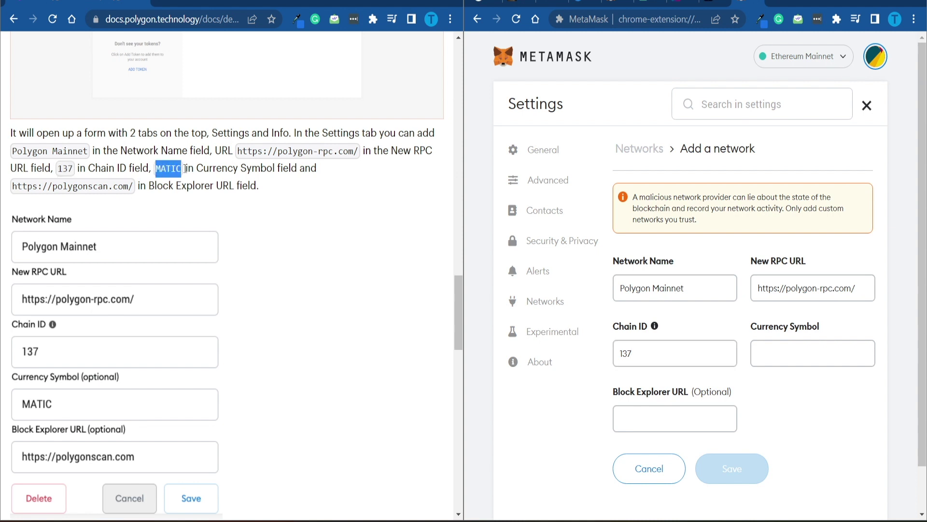
left_click(813, 353)
type("MATIC")
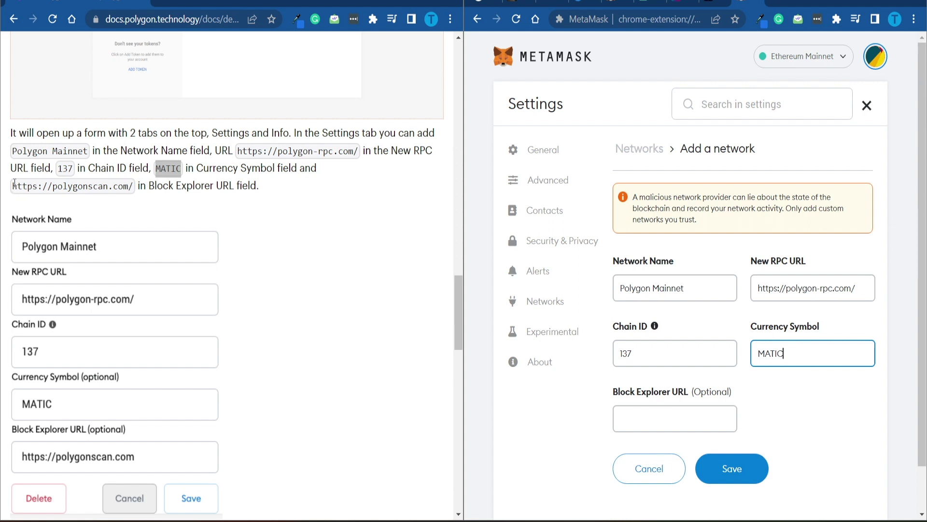
left_click_drag(14, 183, 120, 188)
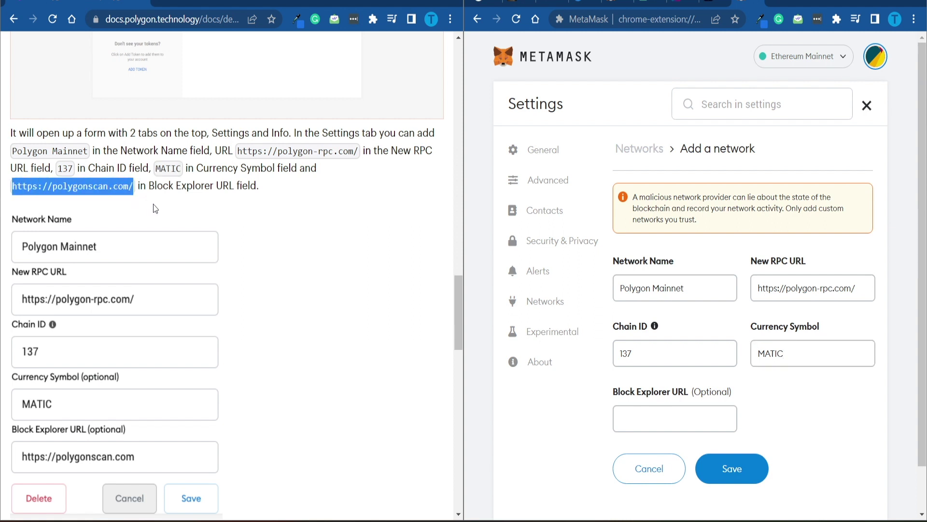
left_click(687, 421)
type("https://polygonscan.com/")
left_click(732, 467)
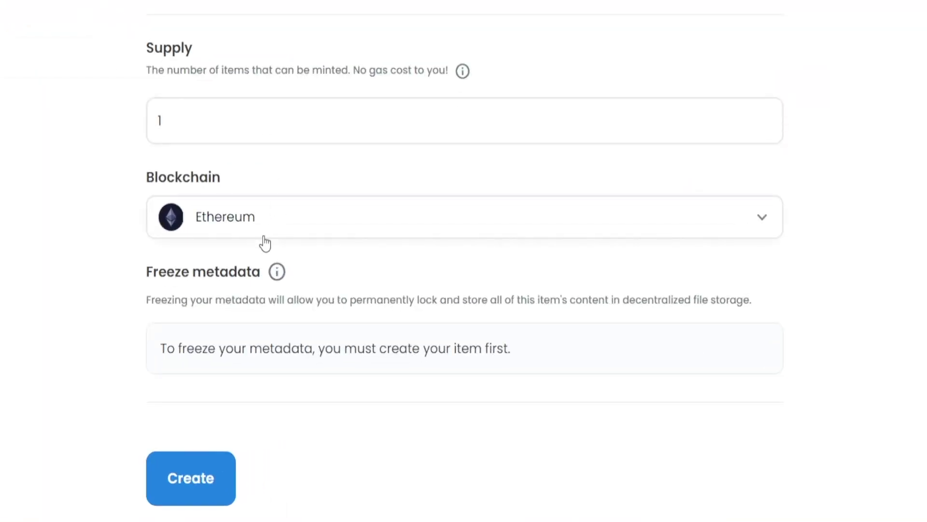
Step: Switch the item's blockchain to Polygon and create the Growing Investment Polygon NFT
left_click(263, 239)
left_click(239, 286)
right_click(237, 280)
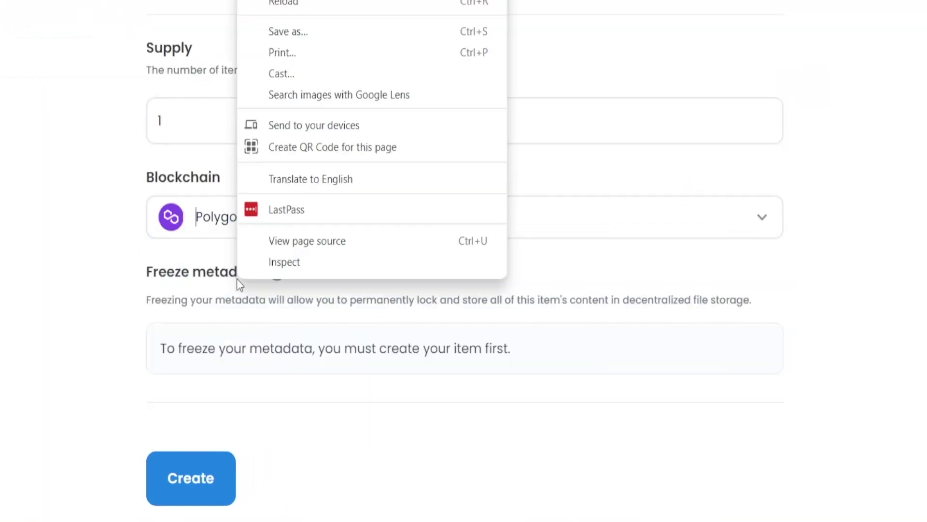
left_click(123, 328)
left_click(160, 482)
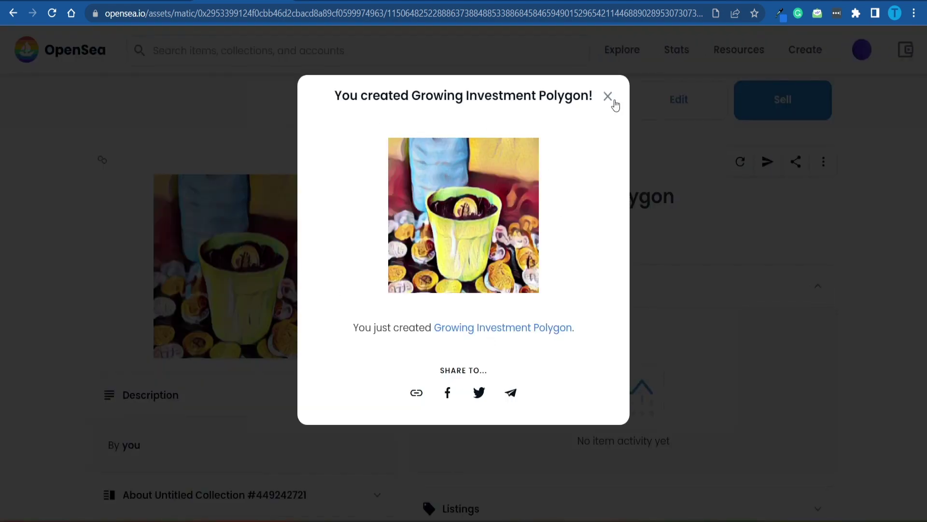
Step: Dismiss the item-created notice and start listing the new NFT for sale
left_click(609, 98)
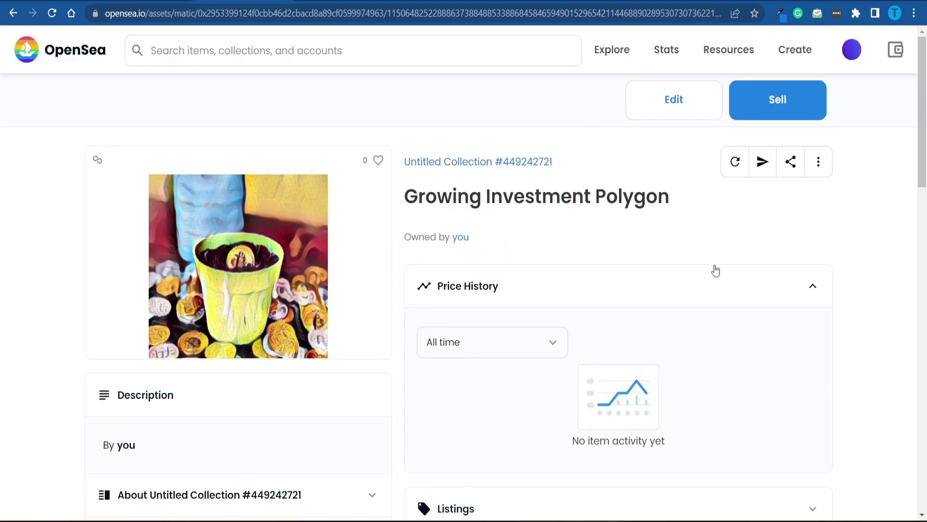
scroll(717, 279, "down", 10)
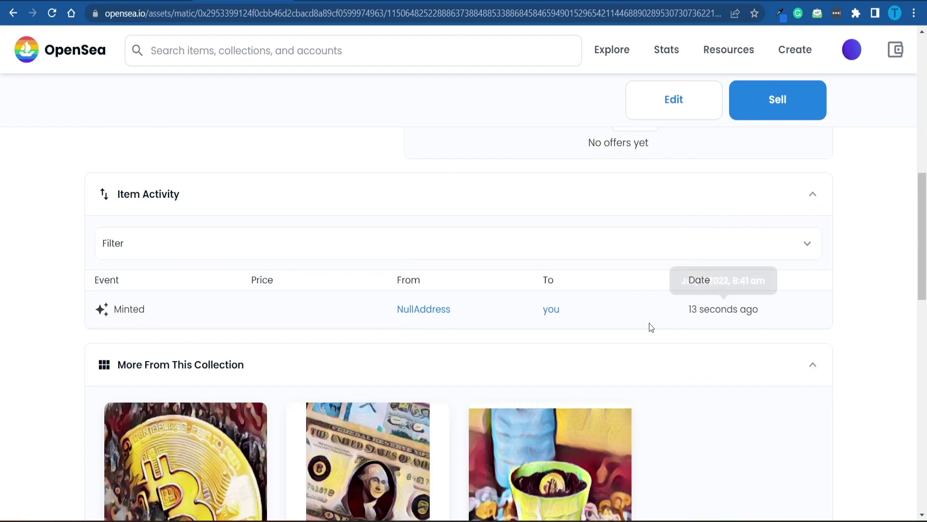
scroll(840, 265, "up", 5)
scroll(853, 241, "up", 5)
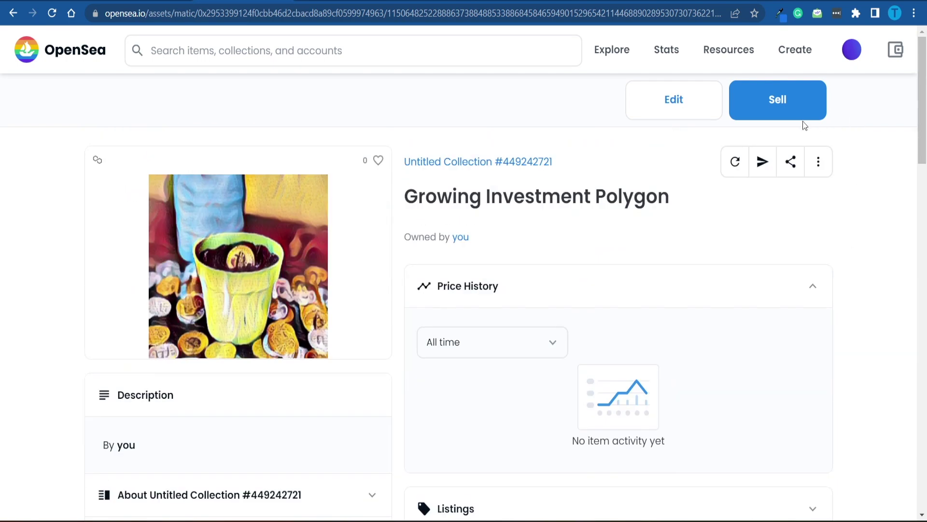
left_click(799, 106)
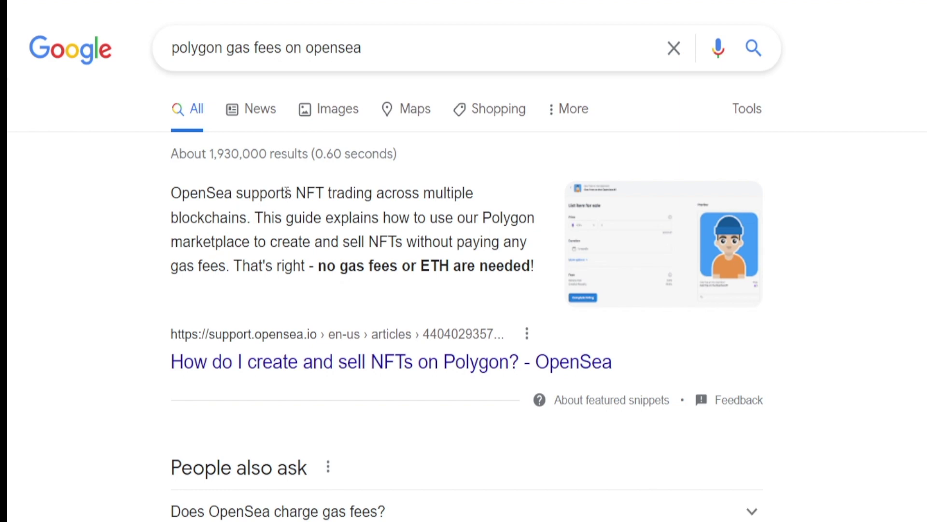
Step: Highlight Google's snippet saying Polygon needs no gas fees, then the listing's 2.5% service fee
left_click_drag(307, 193, 476, 203)
left_click(433, 241)
left_click_drag(455, 246, 519, 243)
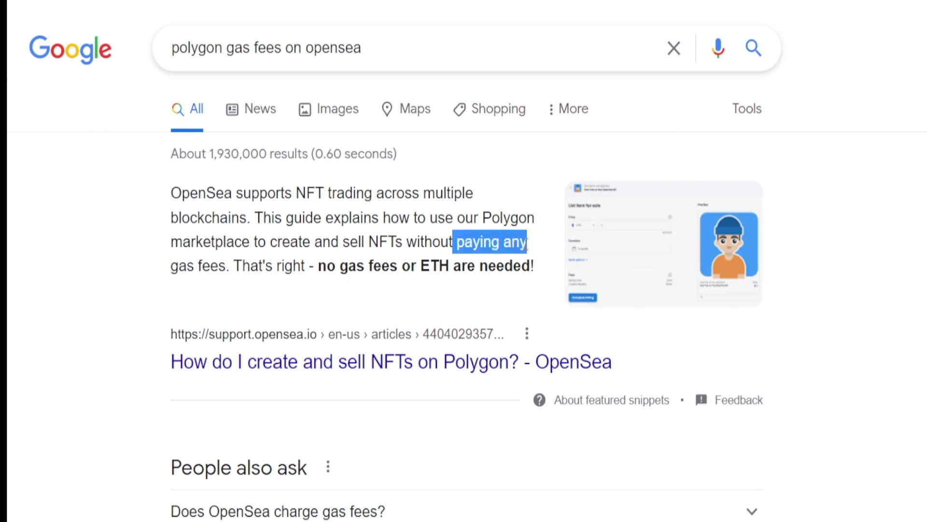
left_click(306, 271)
left_click_drag(327, 266, 505, 263)
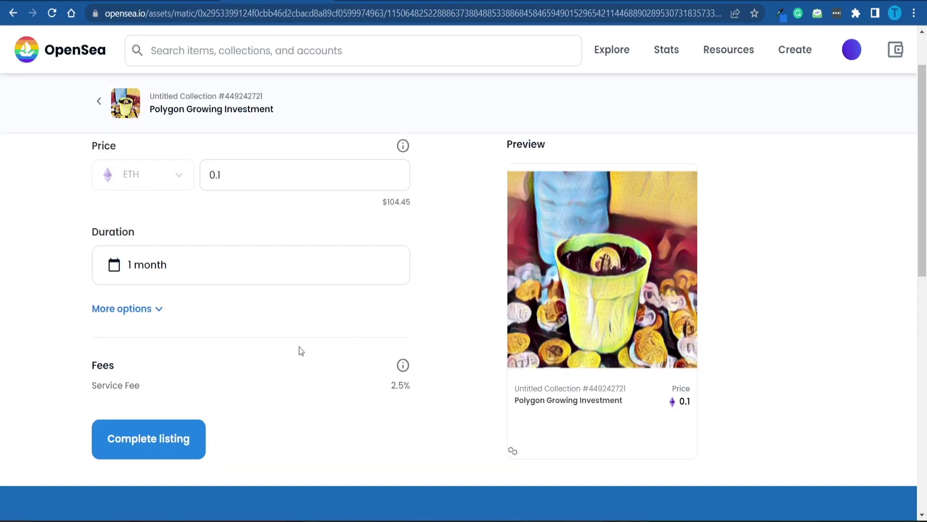
left_click_drag(384, 386, 412, 386)
Step: Submit the 0.1 ETH one-month fixed-price listing and review the wallet signature request
left_click(161, 450)
scroll(882, 255, "down", 1)
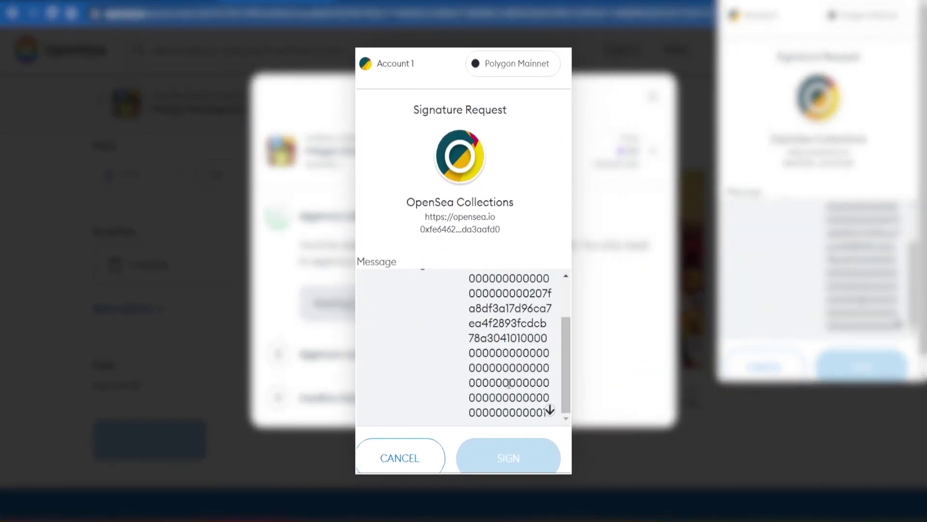
scroll(511, 372, "up", 1)
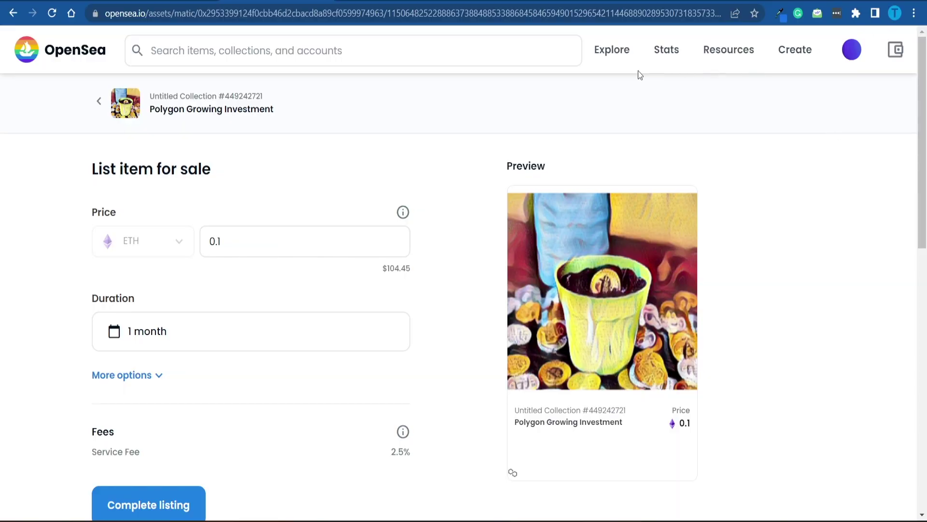
Step: Open Explore and scroll through the five NFTs collected on the OpenSea account page
left_click(628, 47)
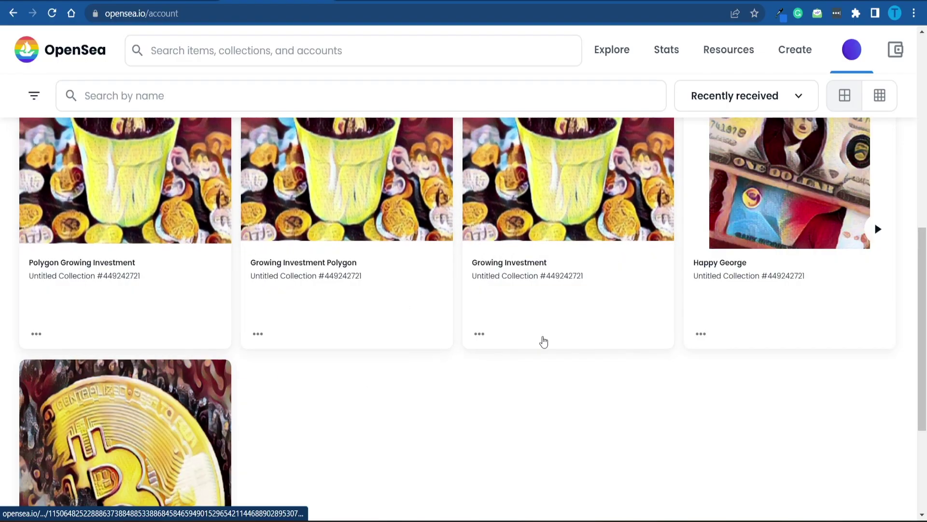
scroll(598, 375, "down", 4)
scroll(584, 381, "up", 3)
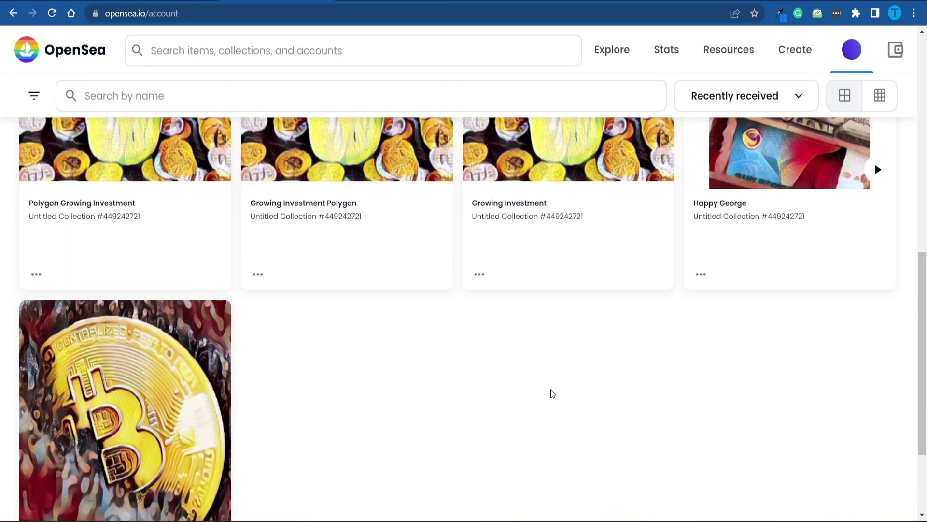
scroll(551, 393, "up", 5)
scroll(555, 396, "down", 3)
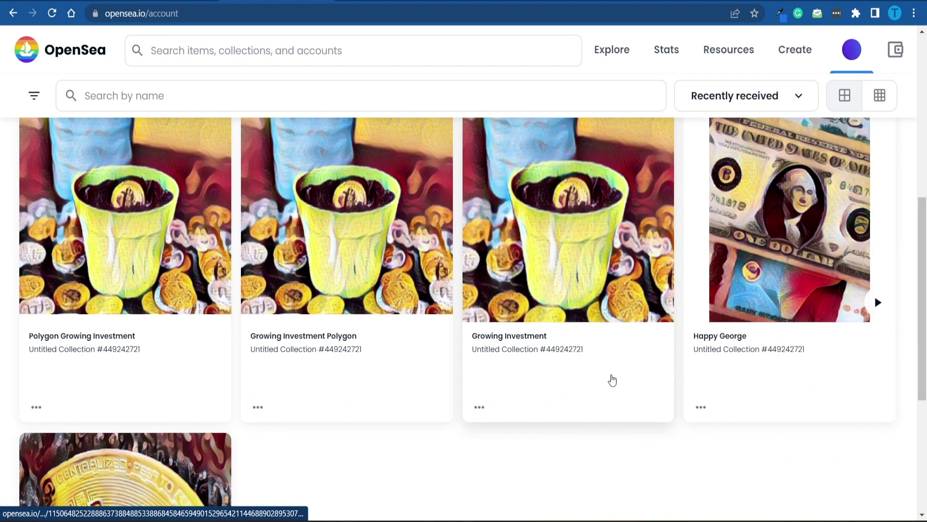
scroll(611, 380, "up", 3)
scroll(612, 381, "down", 3)
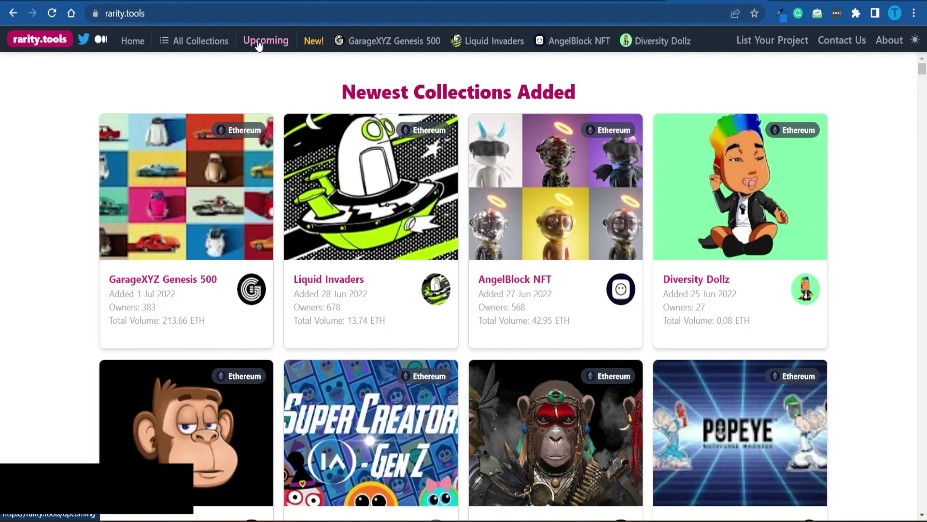
Step: Open rarity.tools' Upcoming page, highlight its disclaimer text, and scroll down to Yesterday's Sales
left_click(259, 43)
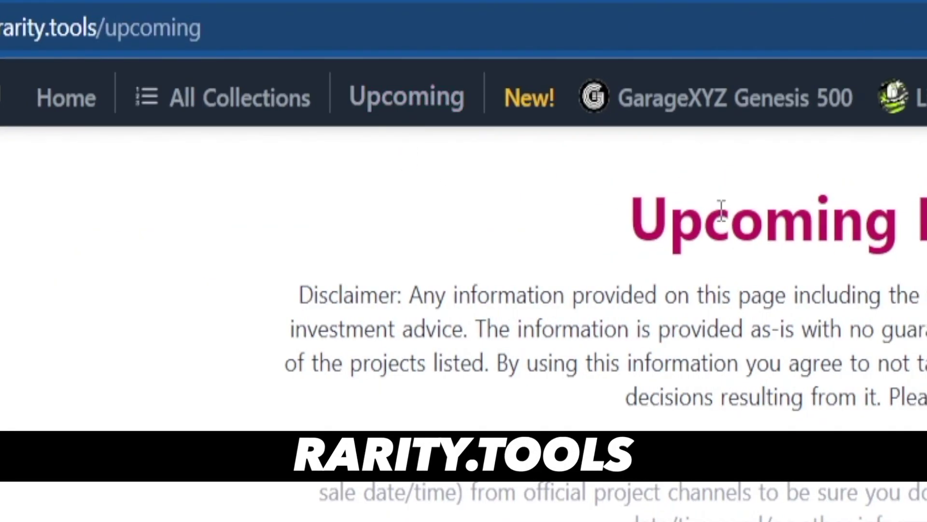
left_click_drag(923, 219, 565, 89)
left_click_drag(660, 182, 657, 189)
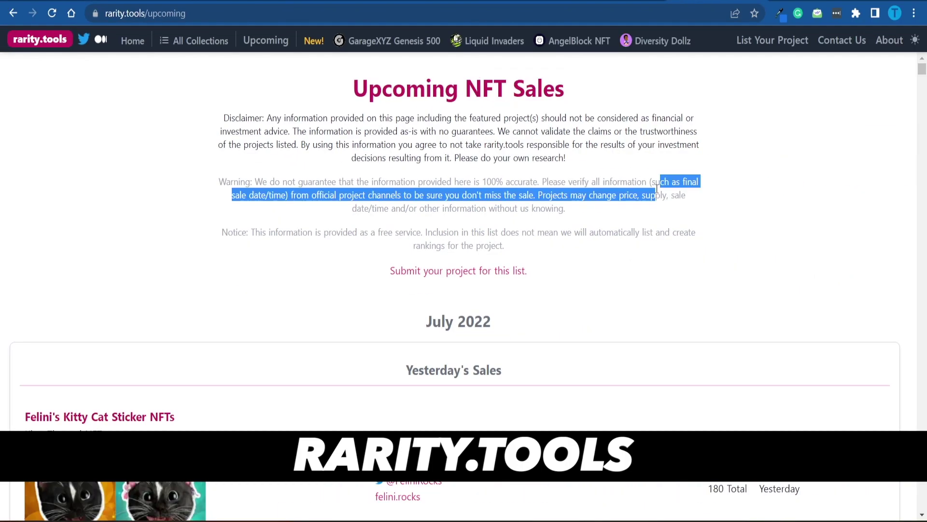
left_click(639, 201)
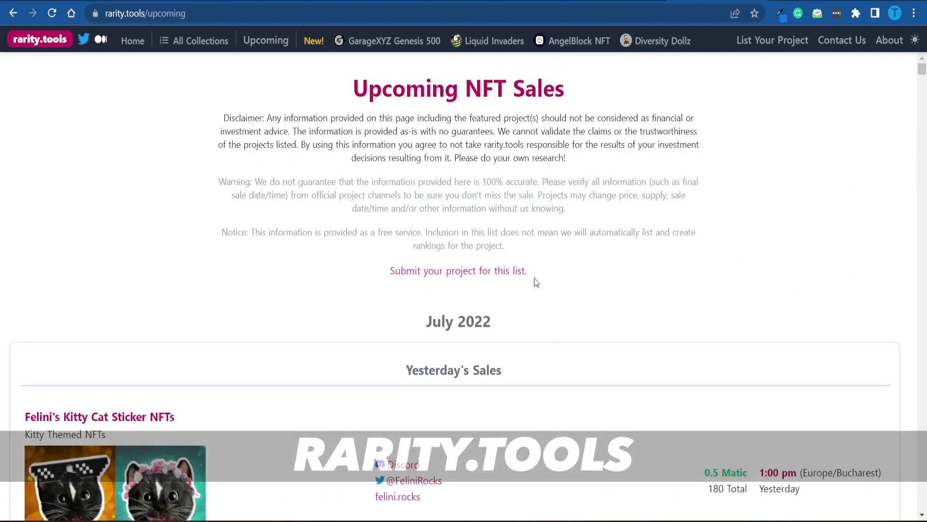
scroll(822, 203, "down", 6)
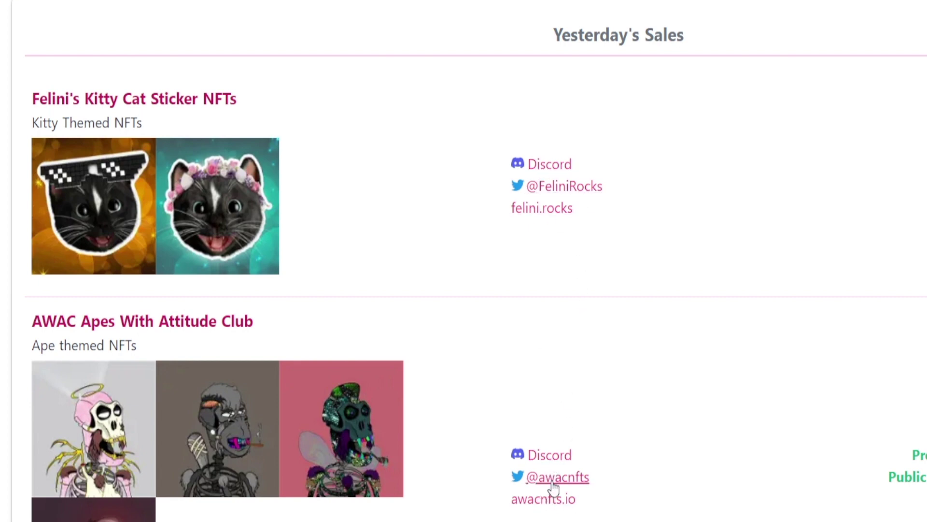
scroll(702, 325, "down", 7)
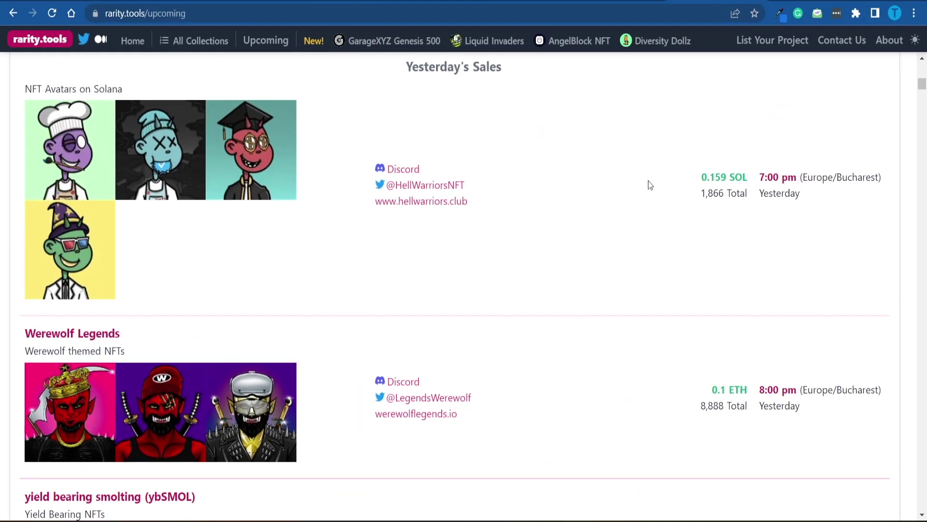
scroll(685, 136, "down", 3)
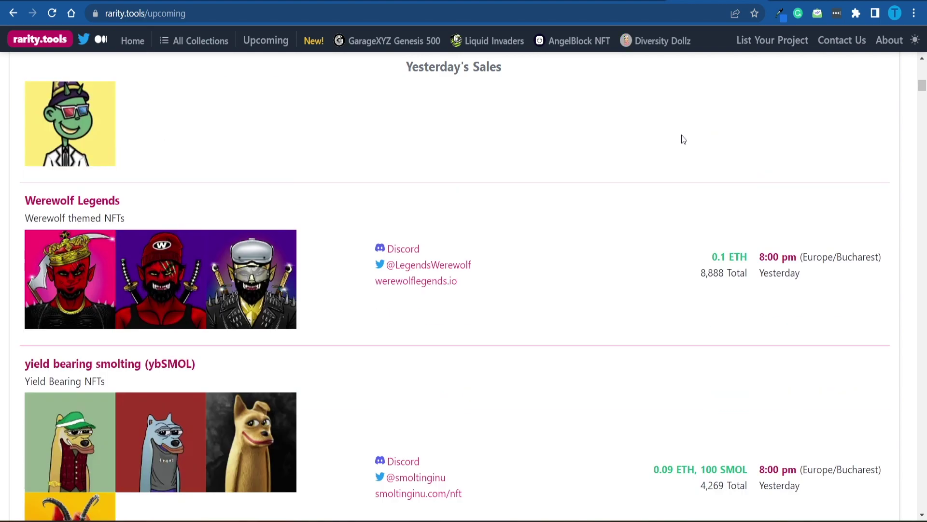
scroll(675, 155, "down", 4)
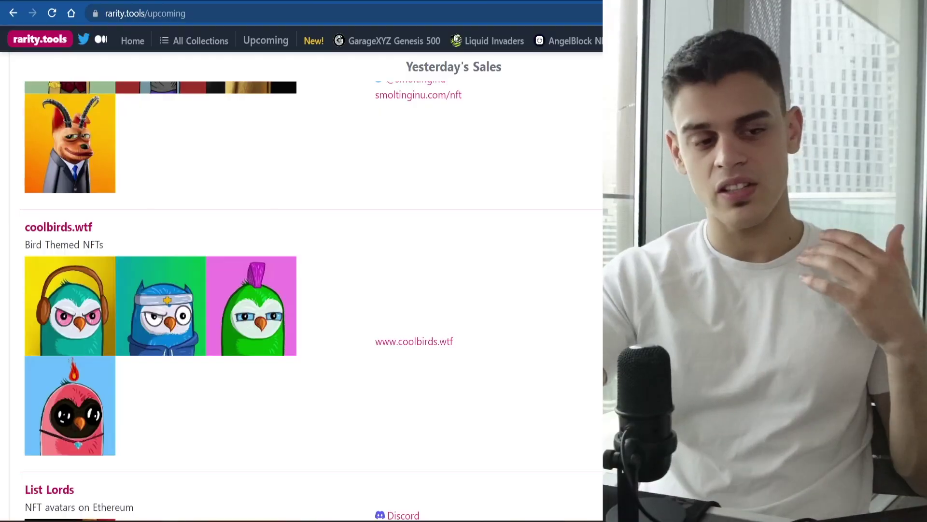
Step: Scroll further through Yesterday's Sales listings, such as coolbirds.wtf with its mint price
scroll(302, 290, "down", 6)
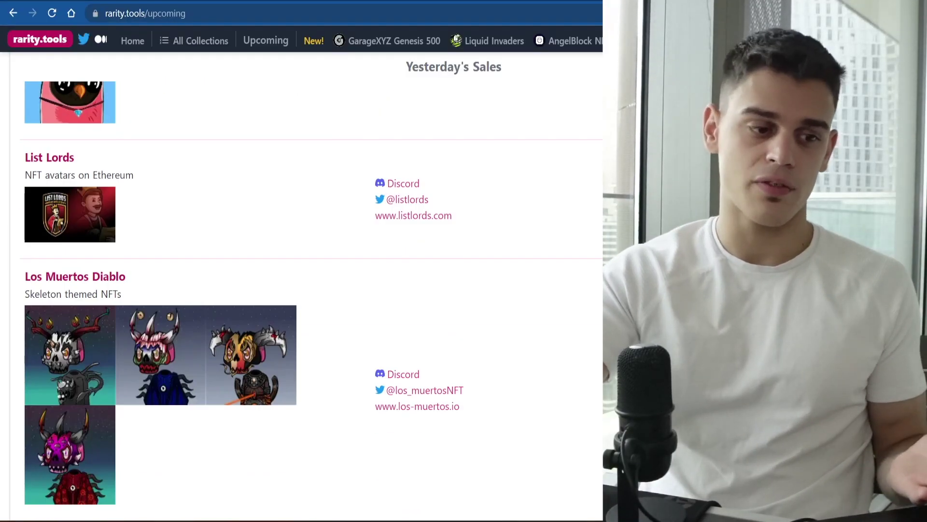
scroll(302, 290, "down", 4)
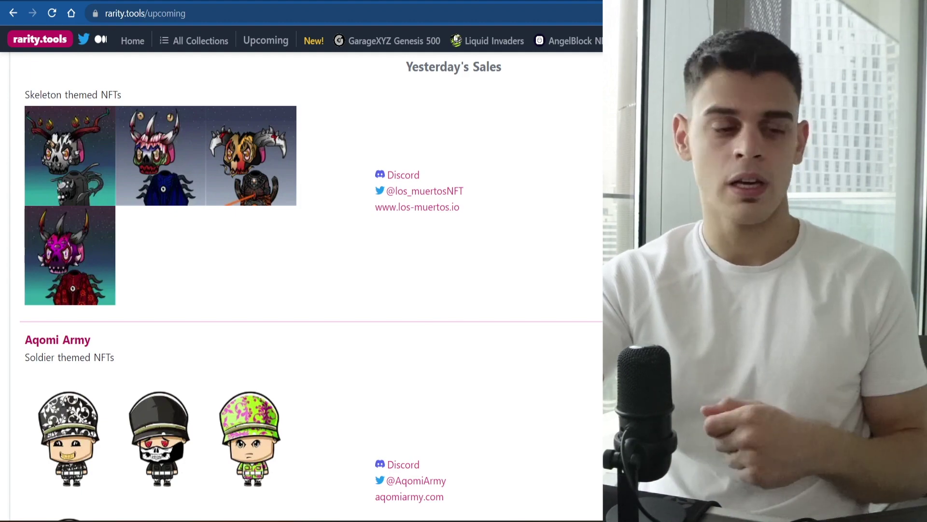
scroll(309, 285, "down", 8)
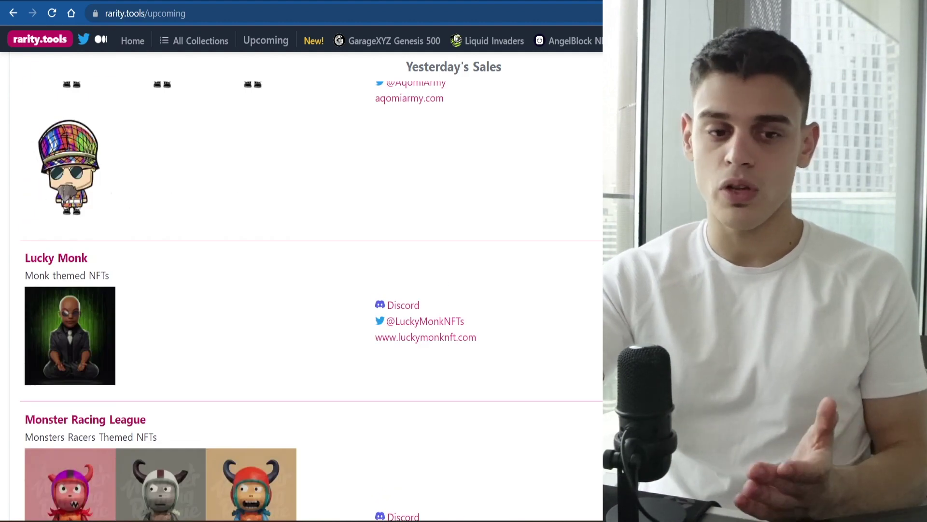
scroll(310, 285, "down", 9)
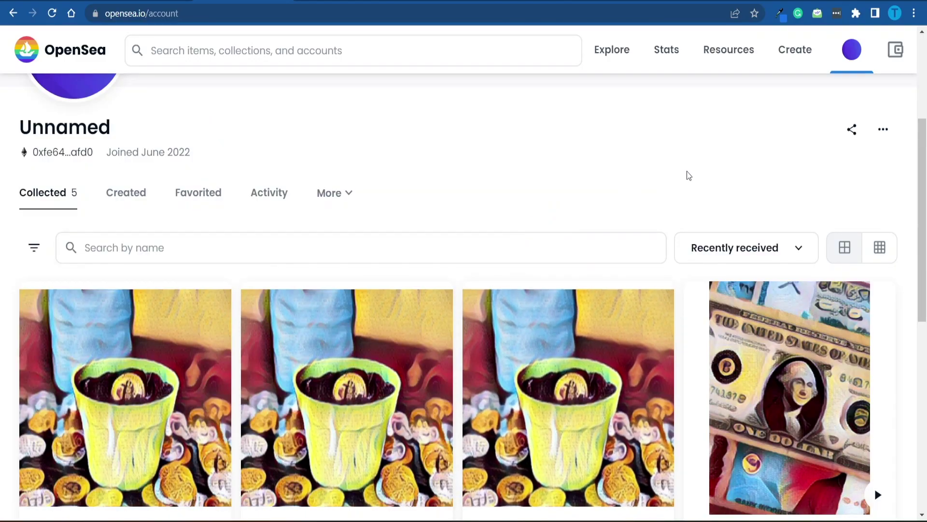
scroll(726, 176, "down", 5)
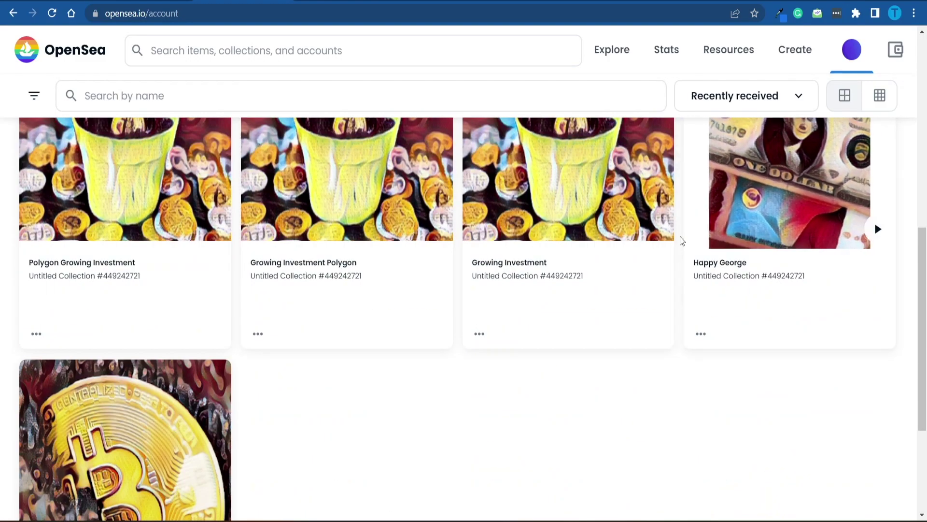